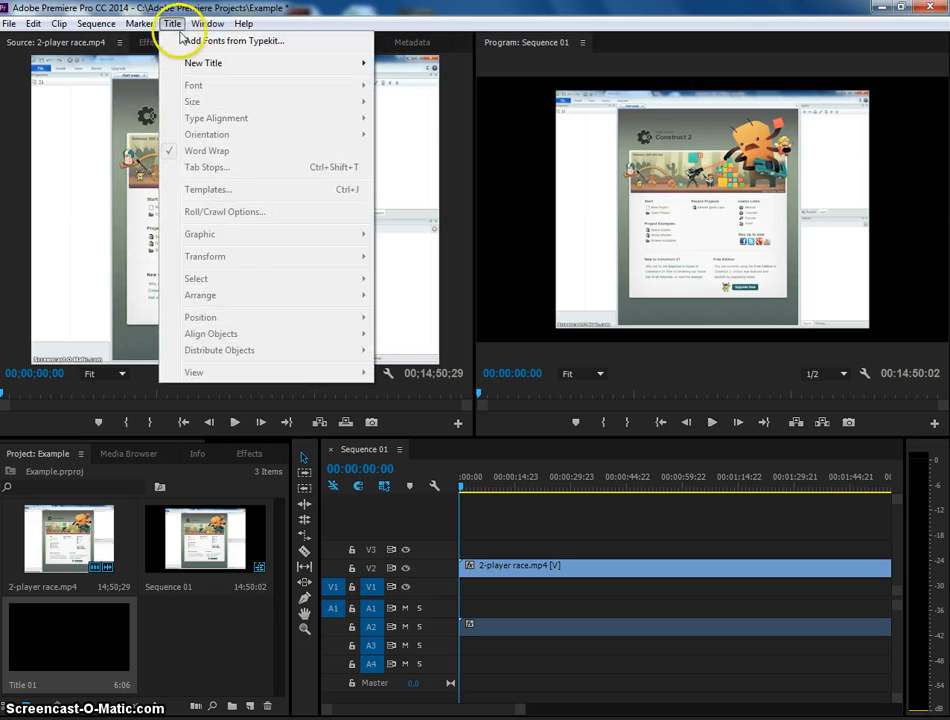
Create a default still title with the preset video settings, then shrink its editing window to uncover the timeline
{"action": "mouse_move", "coordinate": [187, 64]}
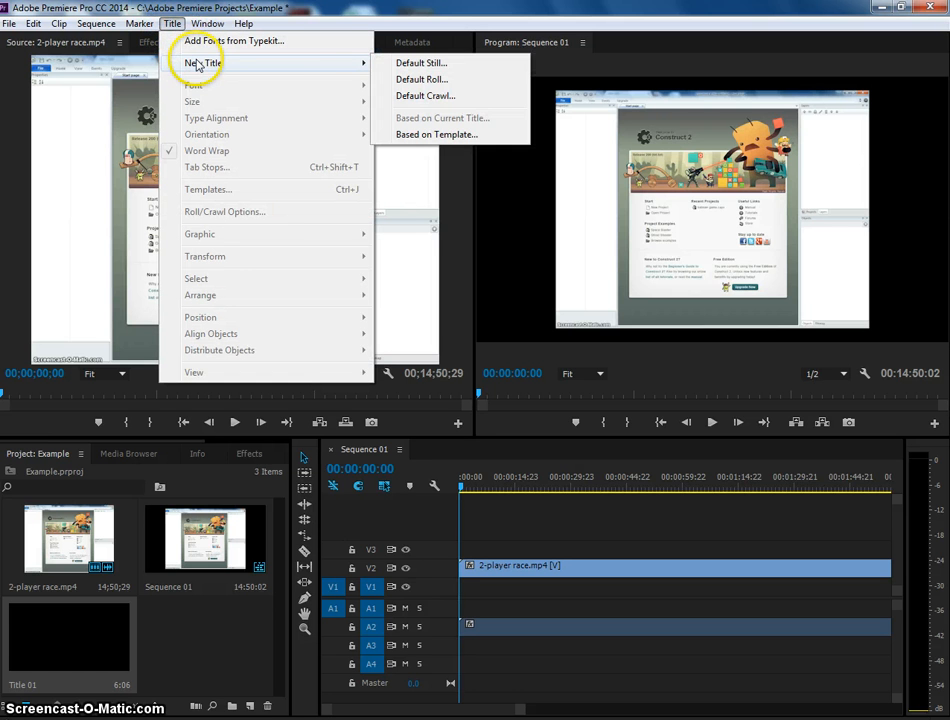
{"action": "left_click", "coordinate": [442, 66]}
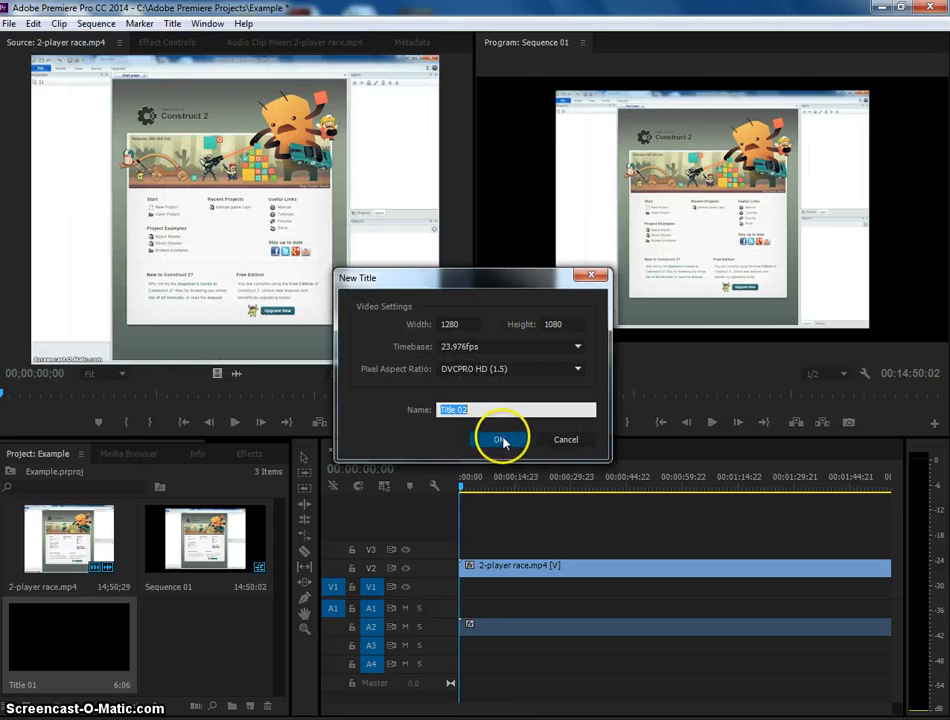
{"action": "left_click", "coordinate": [500, 440]}
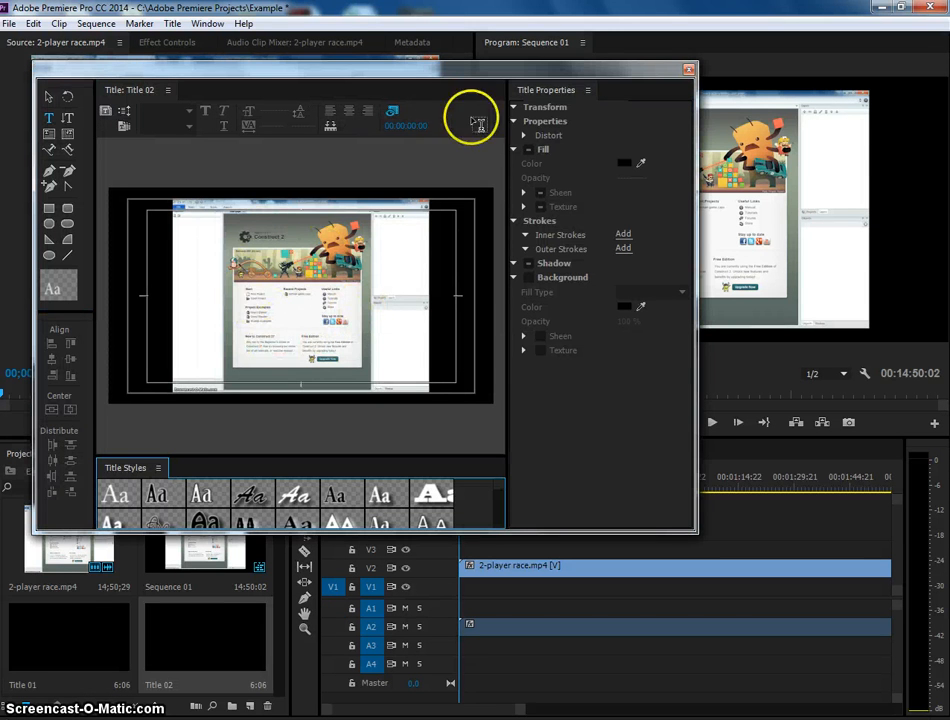
{"action": "left_click_drag", "start_coordinate": [557, 70], "coordinate": [532, 66]}
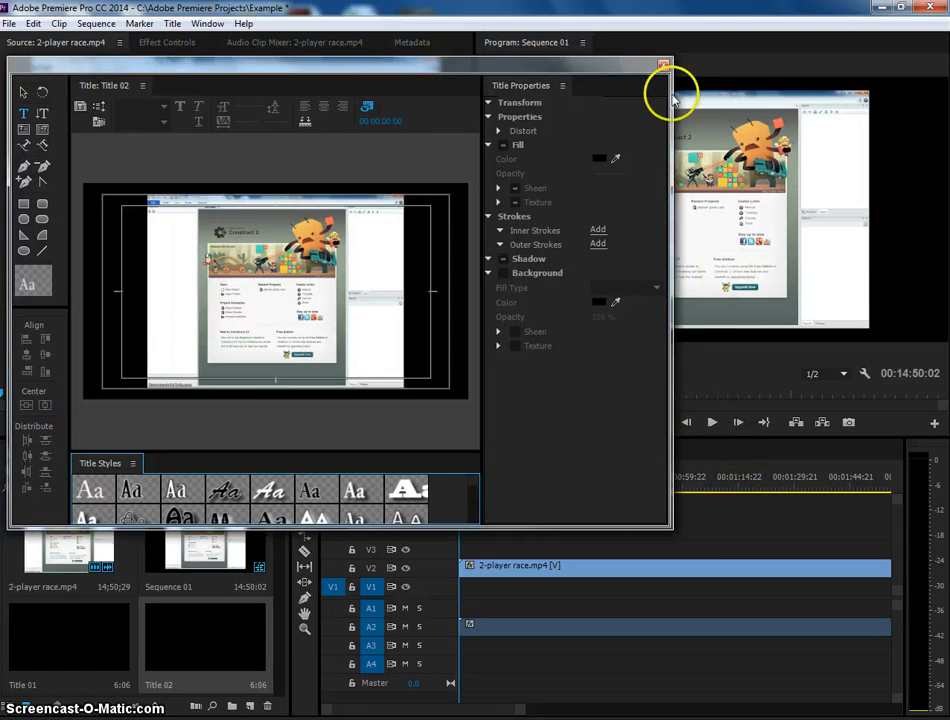
{"action": "left_click_drag", "start_coordinate": [668, 523], "coordinate": [533, 397]}
Move the 2-player race.mp4 clip to start about 9 seconds into the sequence, leaving an empty gap before it
{"action": "mouse_move", "coordinate": [461, 490]}
{"action": "left_mouse_down"}
{"action": "mouse_move", "coordinate": [487, 491]}
{"action": "mouse_move", "coordinate": [450, 490]}
{"action": "left_mouse_up"}
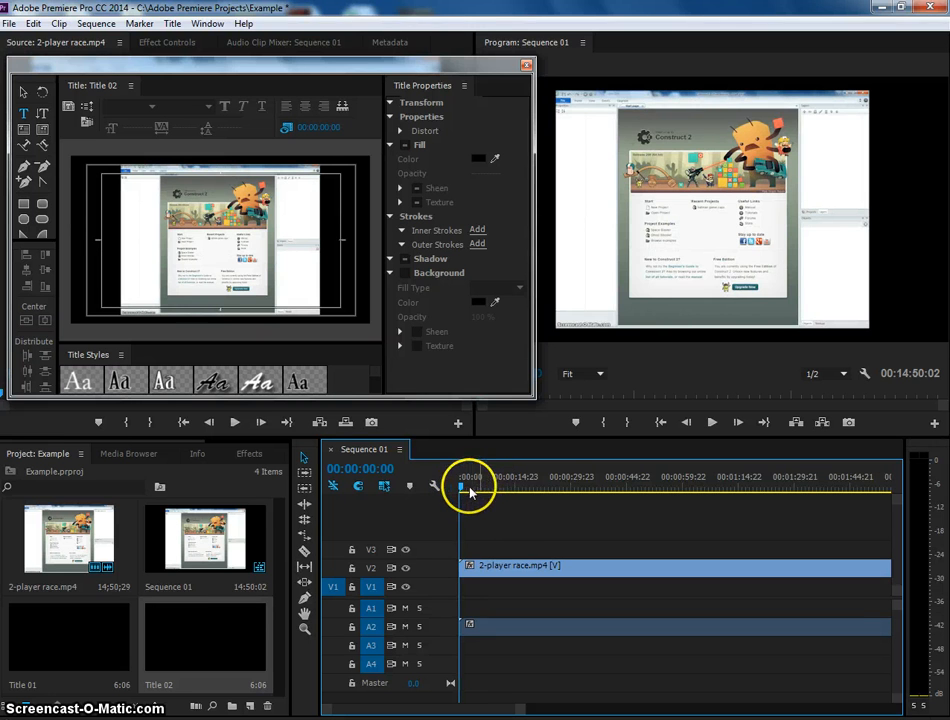
{"action": "left_click_drag", "start_coordinate": [461, 490], "coordinate": [425, 505]}
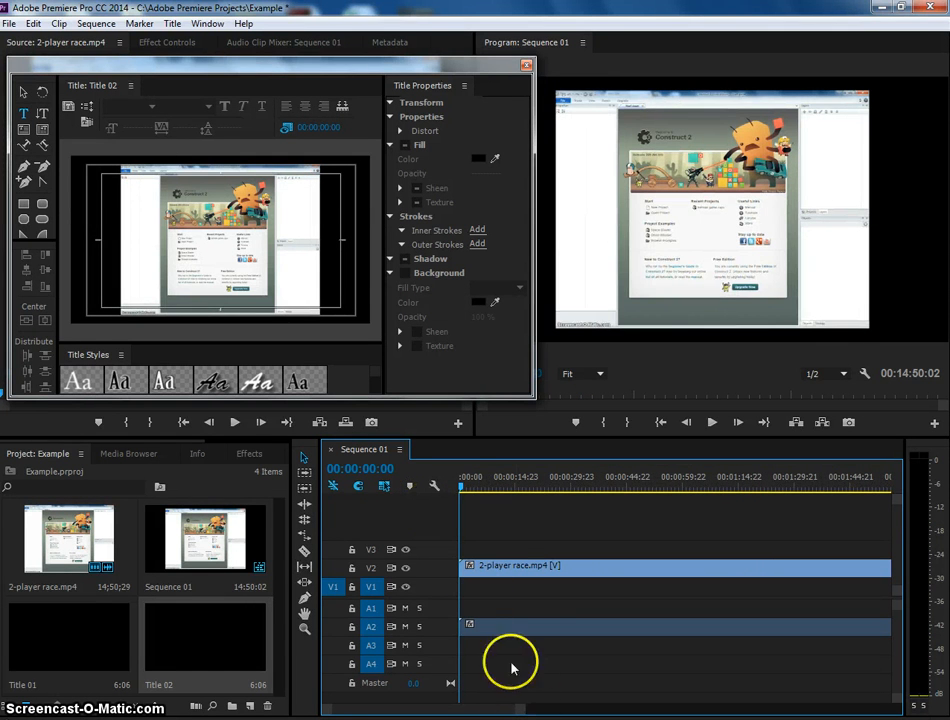
{"action": "mouse_move", "coordinate": [464, 572]}
{"action": "left_mouse_down"}
{"action": "mouse_move", "coordinate": [475, 568]}
{"action": "mouse_move", "coordinate": [460, 568]}
{"action": "left_mouse_up"}
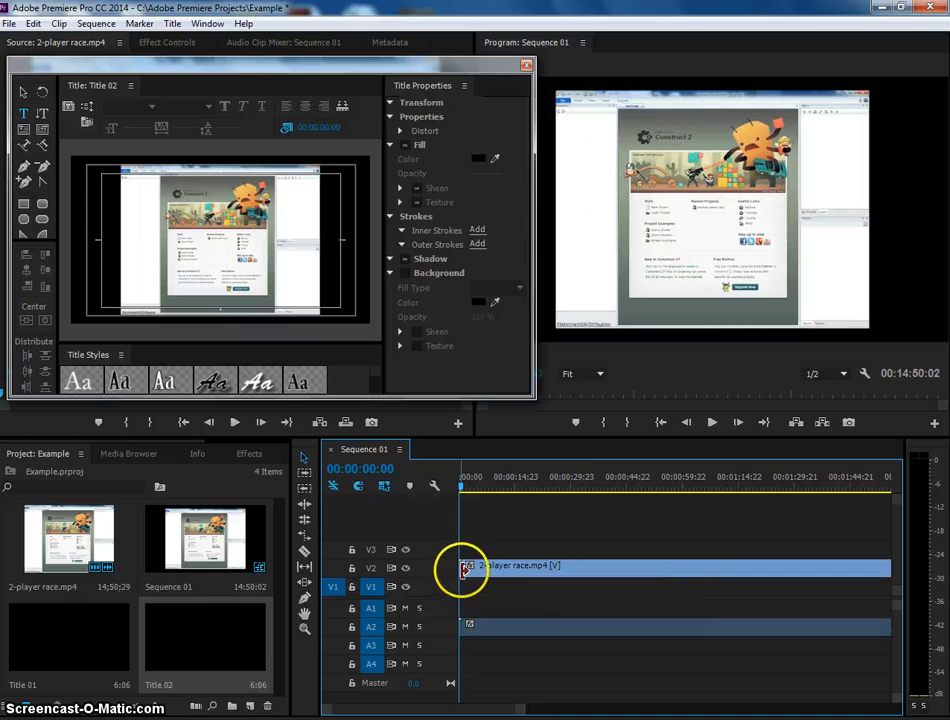
{"action": "left_click_drag", "start_coordinate": [590, 570], "coordinate": [622, 572]}
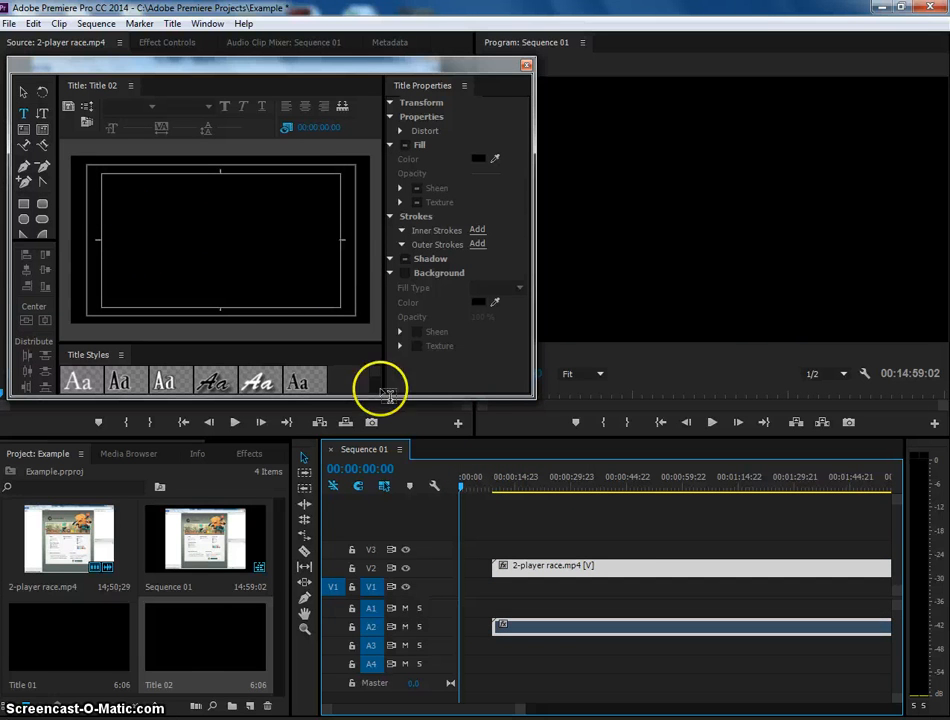
Enlarge the title editing window and choose the Orator White 90 title style
{"action": "left_click_drag", "start_coordinate": [485, 399], "coordinate": [691, 652]}
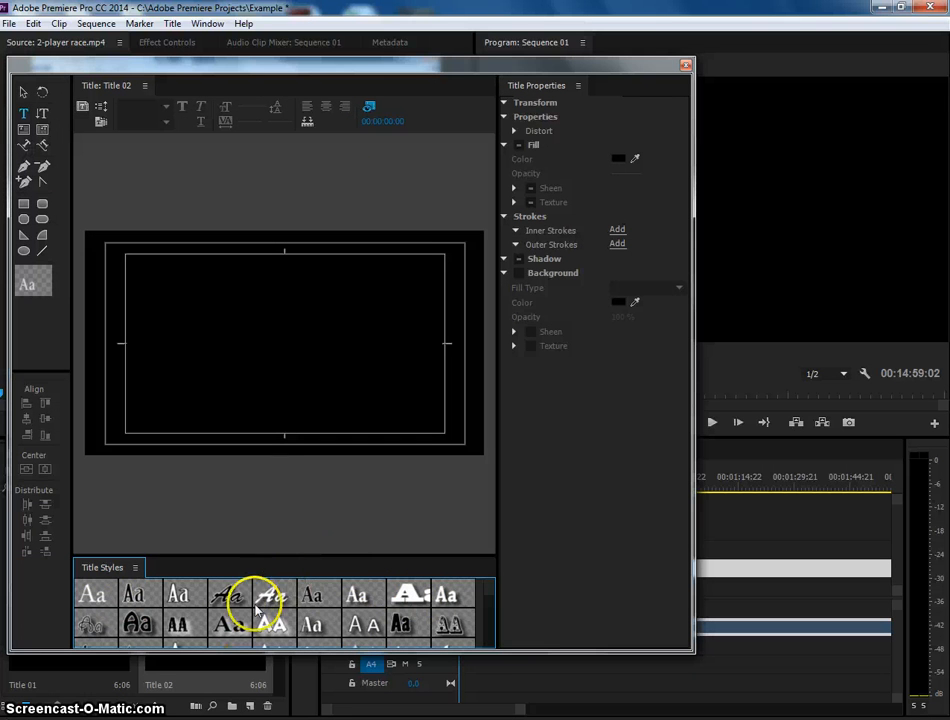
{"action": "scroll", "coordinate": [213, 605], "scroll_direction": "down", "scroll_amount": 2}
{"action": "scroll", "coordinate": [215, 602], "scroll_direction": "down", "scroll_amount": 3}
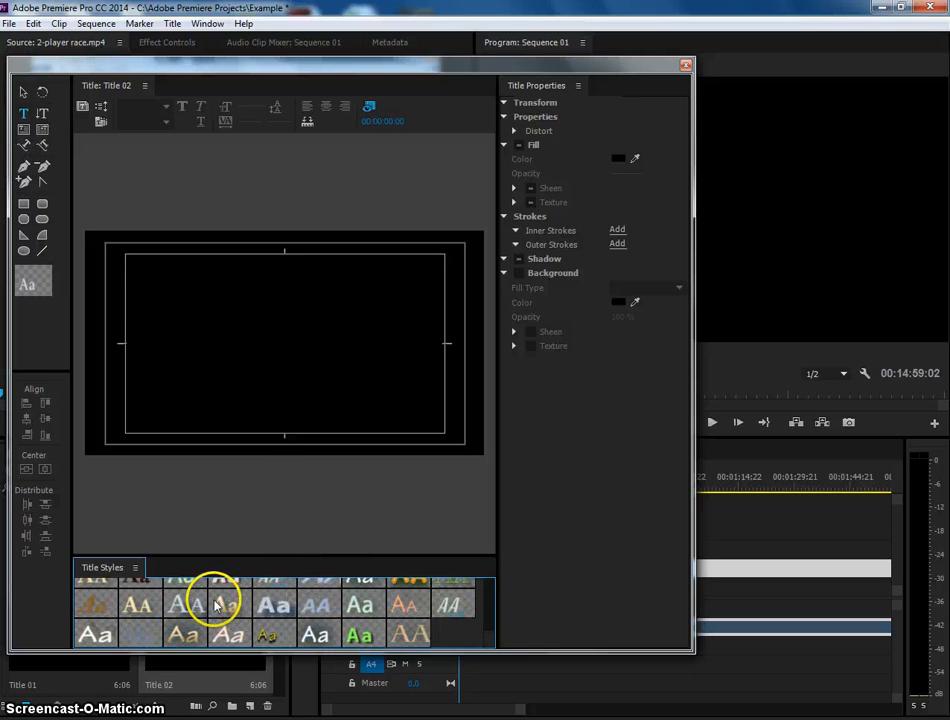
{"action": "scroll", "coordinate": [268, 617], "scroll_direction": "down", "scroll_amount": 4}
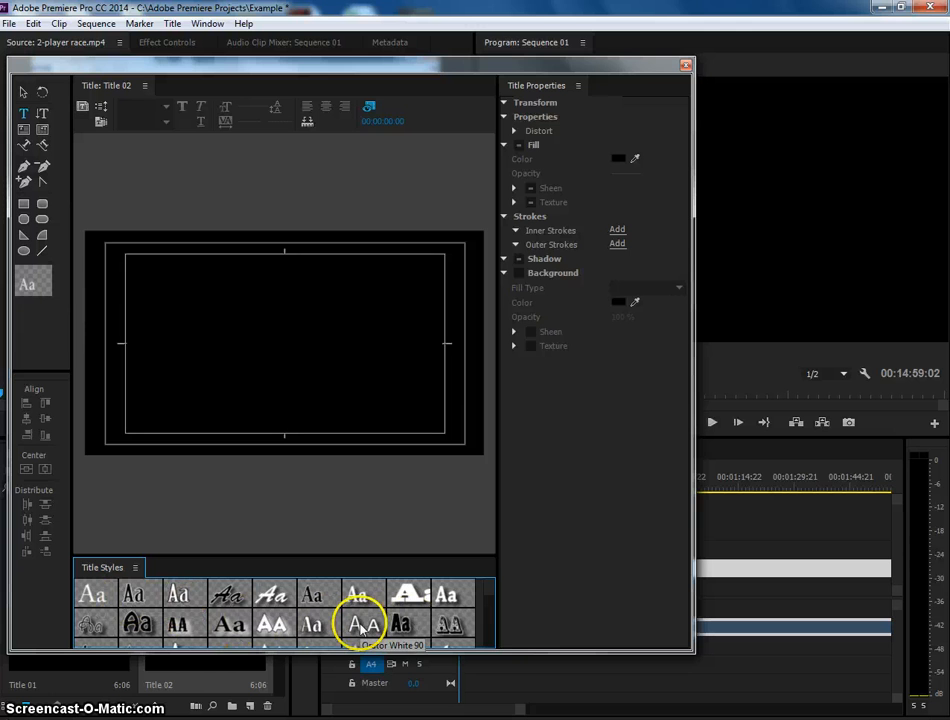
{"action": "left_click", "coordinate": [360, 628]}
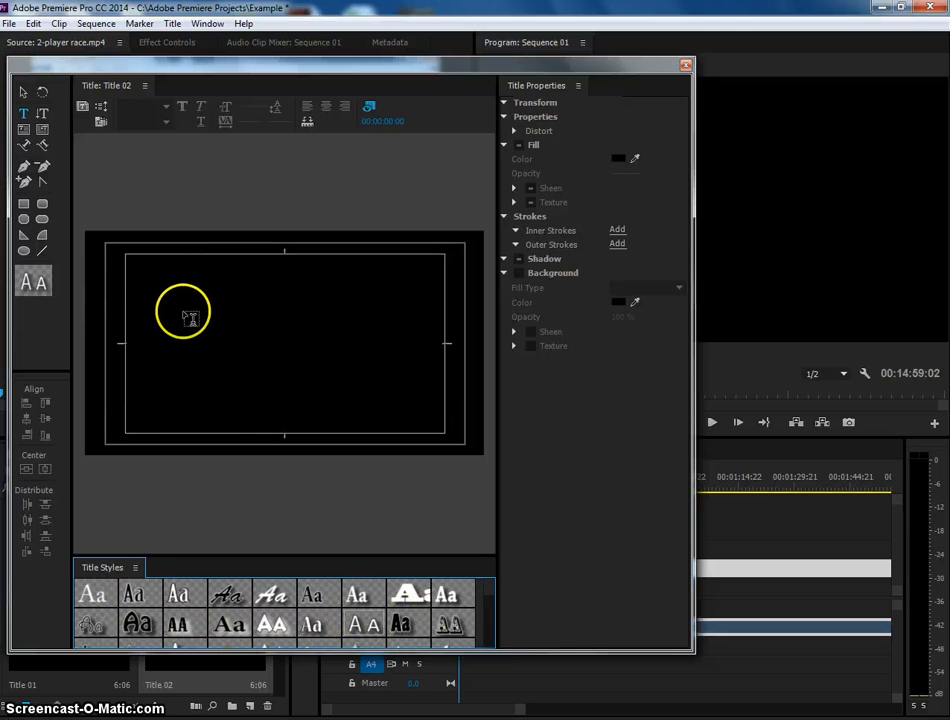
Add the text "Teen Bodybuilding" to the title and position it at the centre of the frame
{"action": "left_click", "coordinate": [184, 310]}
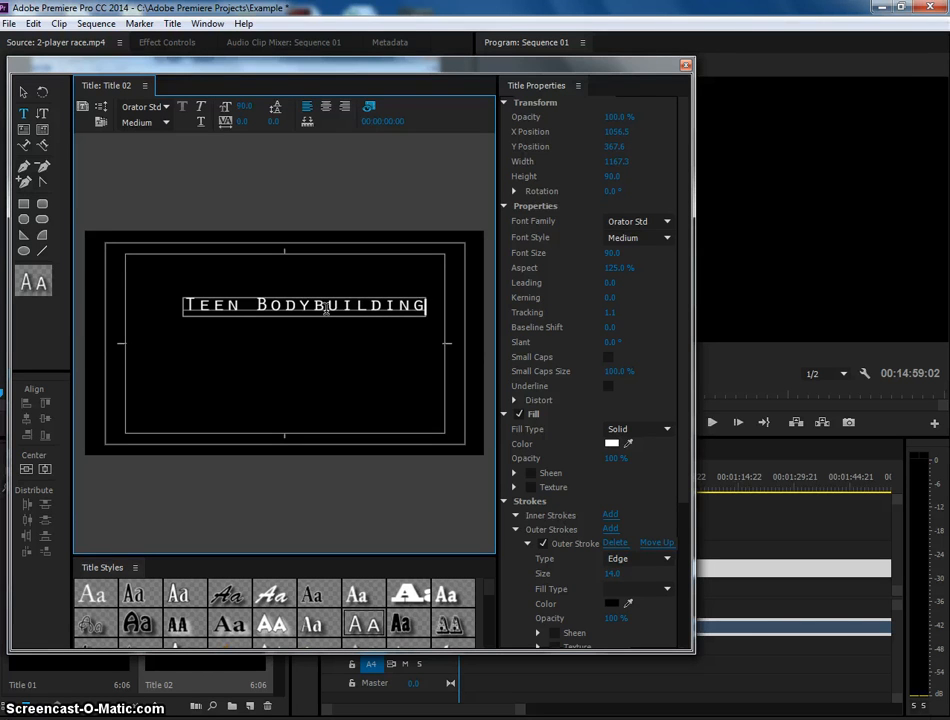
{"action": "left_click", "coordinate": [25, 92]}
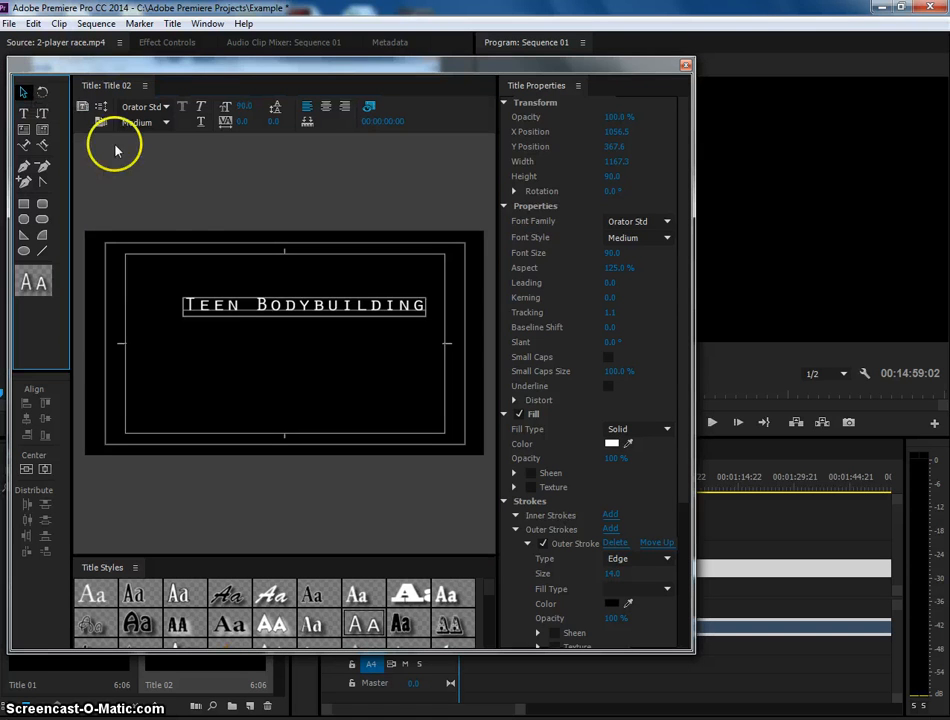
{"action": "left_click", "coordinate": [306, 313]}
{"action": "left_click_drag", "start_coordinate": [324, 312], "coordinate": [304, 347]}
{"action": "left_click", "coordinate": [450, 402]}
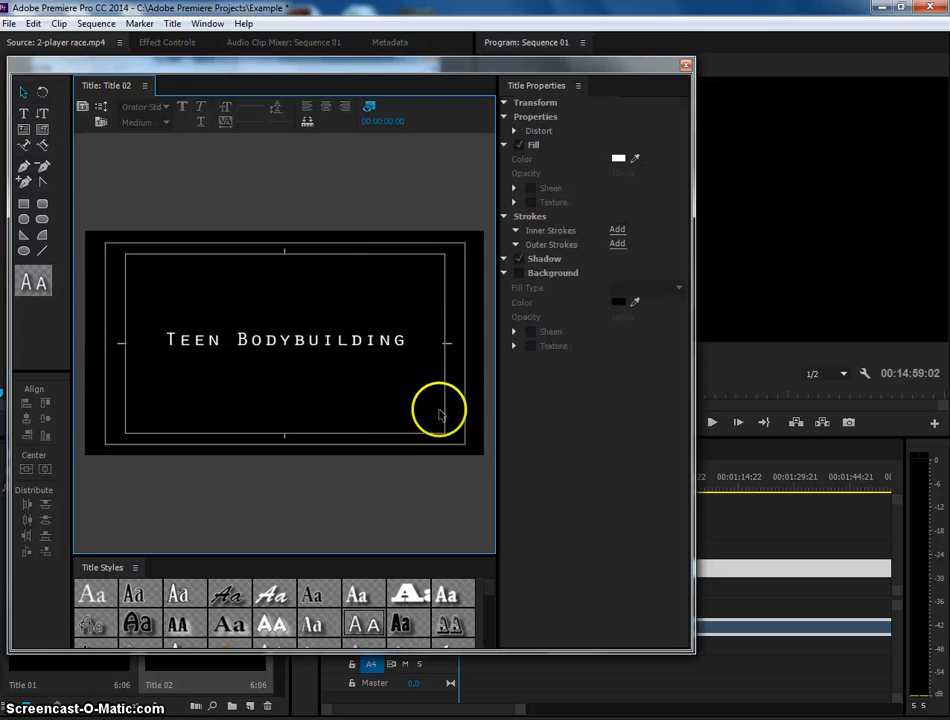
Add a second text line reading "a documentary" and centre it just below "Teen Bodybuilding"
{"action": "left_click", "coordinate": [337, 340]}
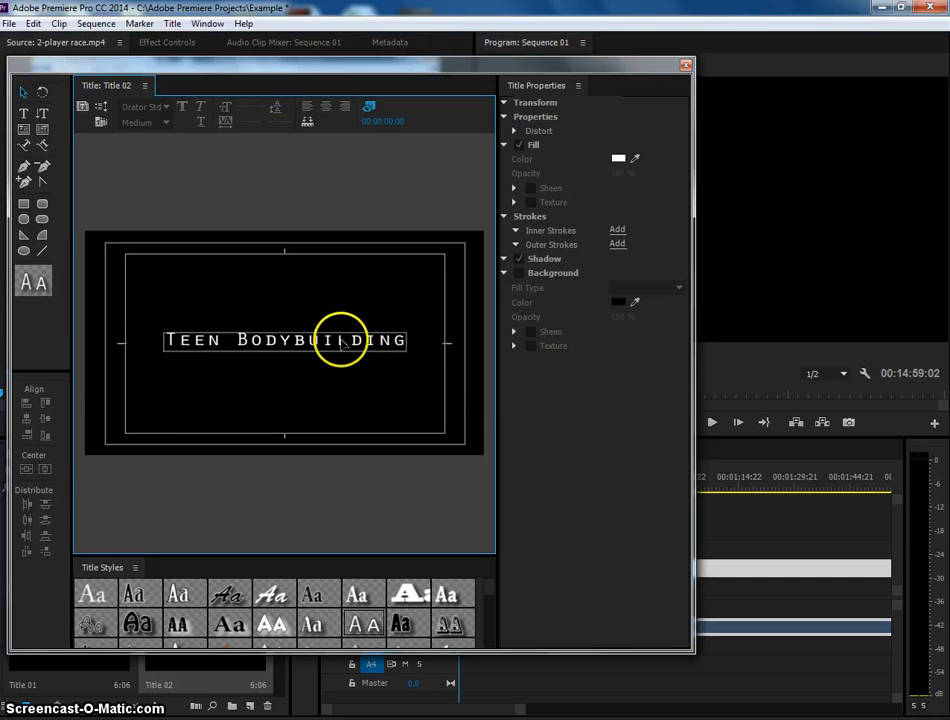
{"action": "left_click", "coordinate": [25, 115]}
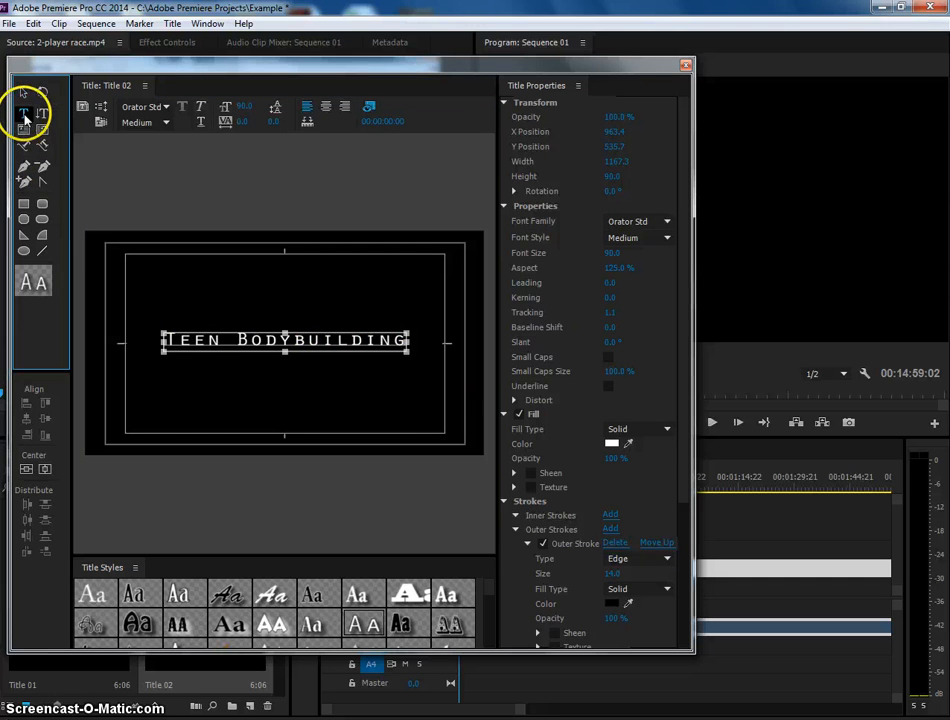
{"action": "left_click", "coordinate": [193, 377]}
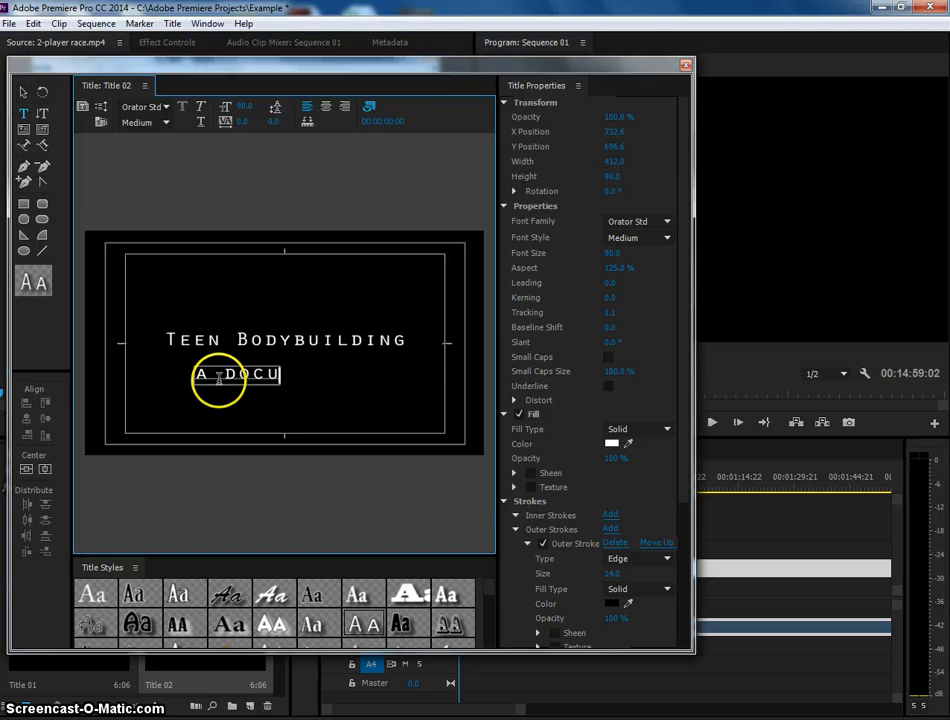
{"action": "left_click", "coordinate": [23, 91]}
{"action": "left_click", "coordinate": [305, 384]}
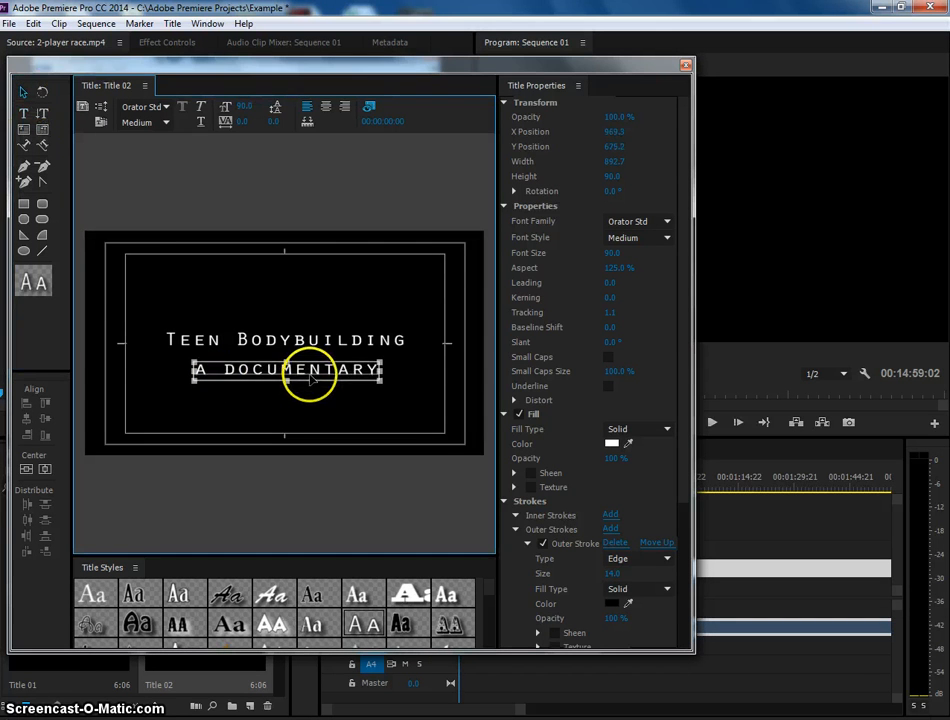
{"action": "left_click", "coordinate": [471, 460]}
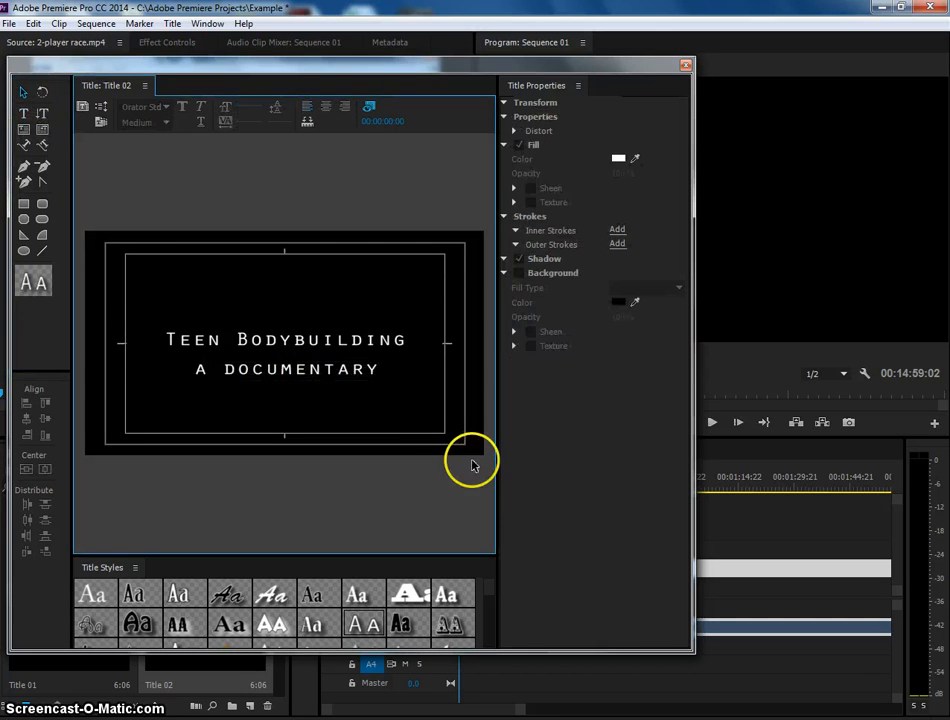
Set the font size of "Teen Bodybuilding" to 113 and recentre it slightly higher above the subtitle
{"action": "left_click", "coordinate": [328, 343]}
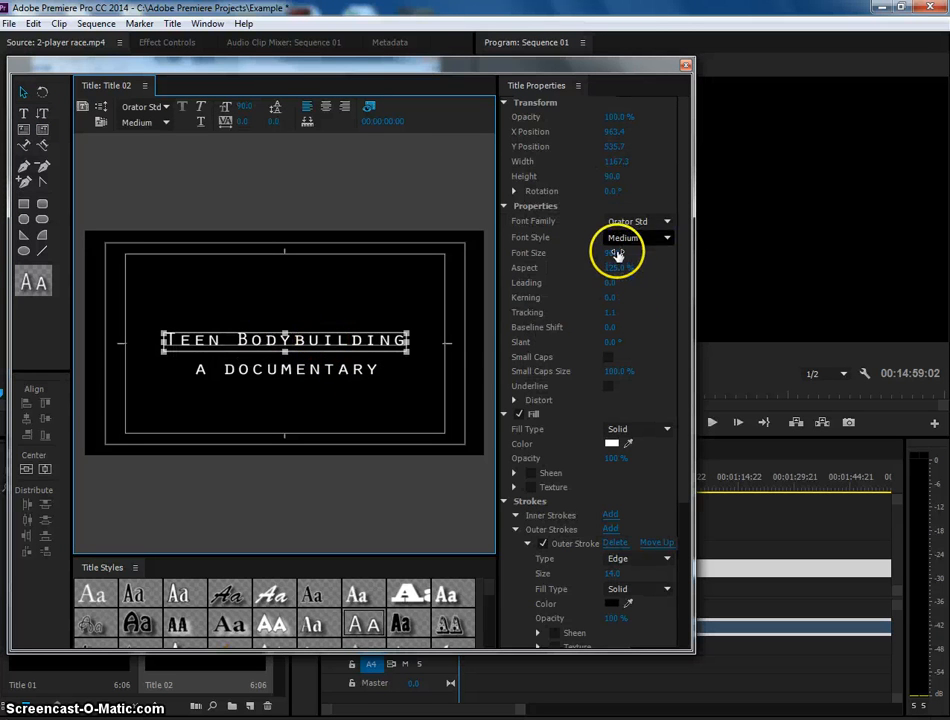
{"action": "left_click_drag", "start_coordinate": [616, 253], "coordinate": [560, 254]}
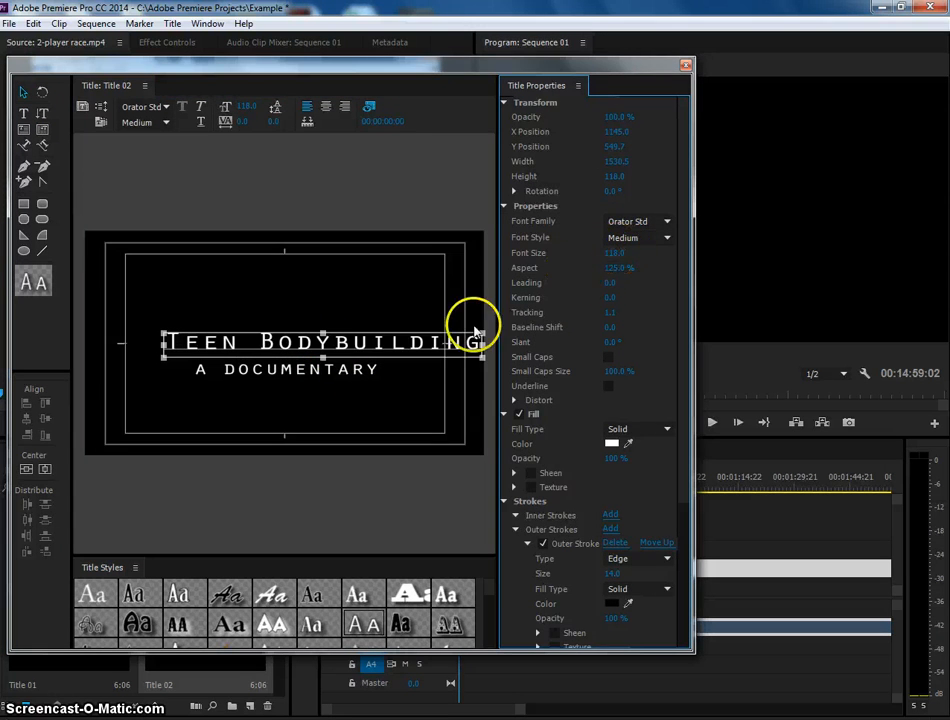
{"action": "left_click_drag", "start_coordinate": [385, 348], "coordinate": [373, 340]}
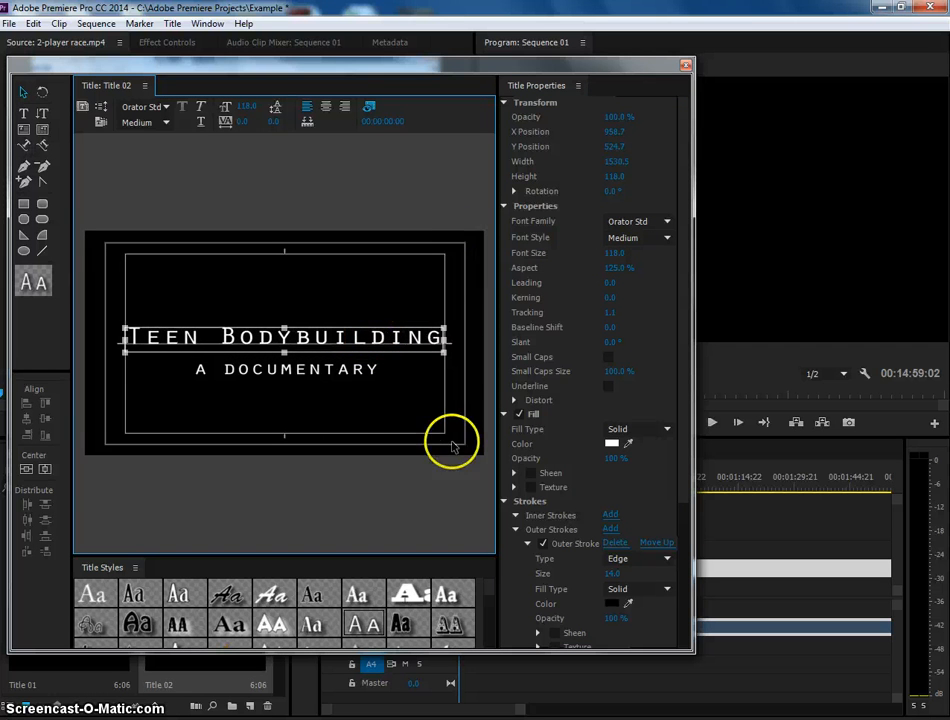
{"action": "left_click_drag", "start_coordinate": [615, 254], "coordinate": [608, 254]}
{"action": "left_click_drag", "start_coordinate": [343, 339], "coordinate": [355, 332]}
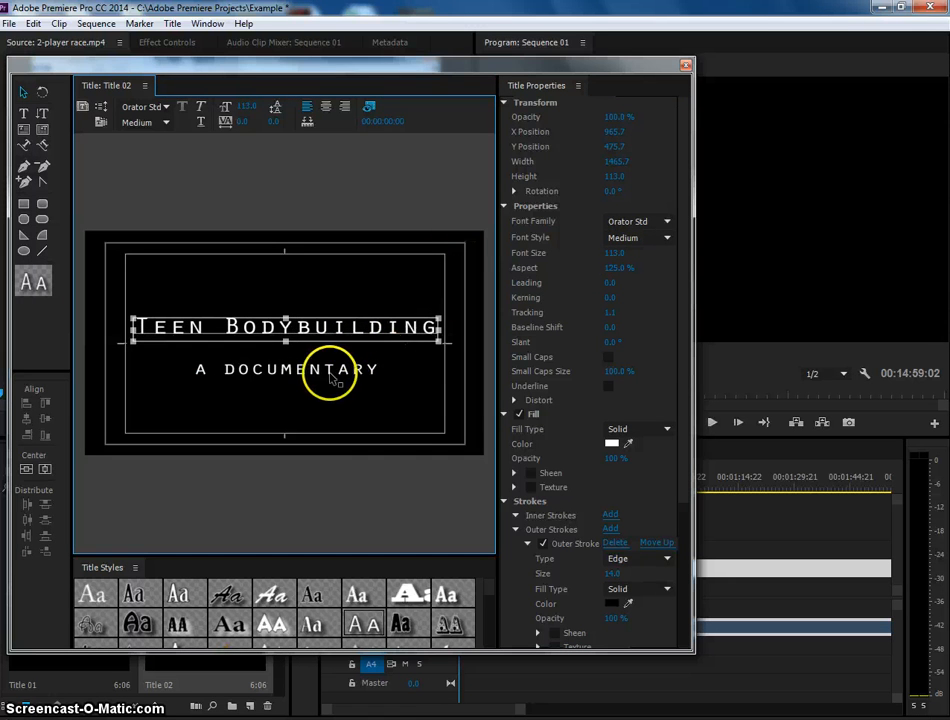
Move the "a documentary" line slightly up toward the main title, then close the title editor
{"action": "mouse_move", "coordinate": [325, 375]}
{"action": "left_mouse_down"}
{"action": "mouse_move", "coordinate": [318, 371]}
{"action": "mouse_move", "coordinate": [327, 366]}
{"action": "left_mouse_up"}
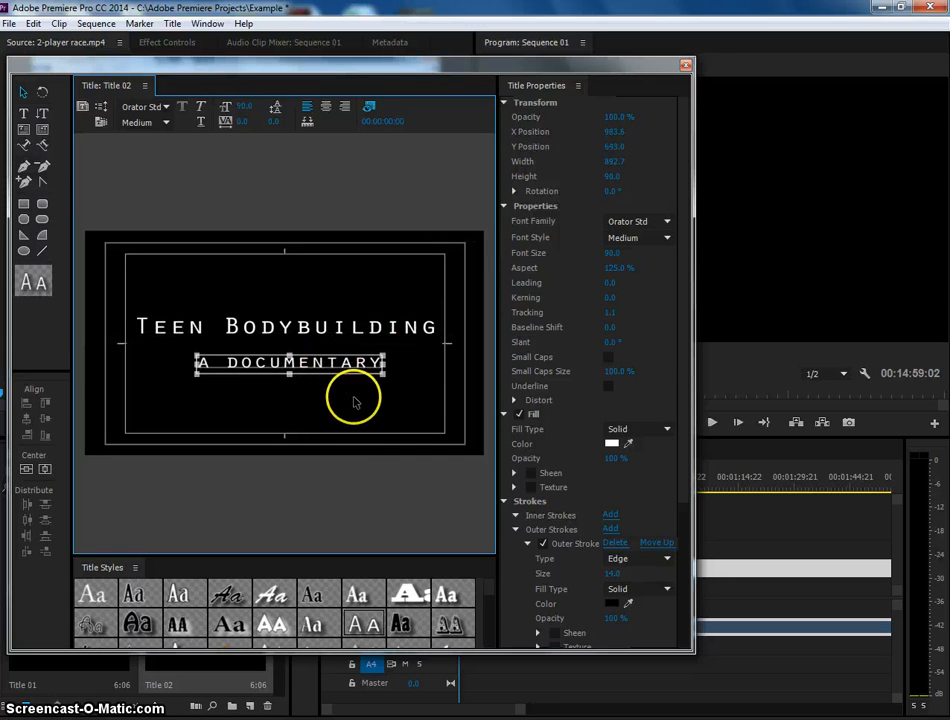
{"action": "left_click", "coordinate": [364, 415]}
{"action": "left_click", "coordinate": [368, 378]}
{"action": "left_click", "coordinate": [470, 484]}
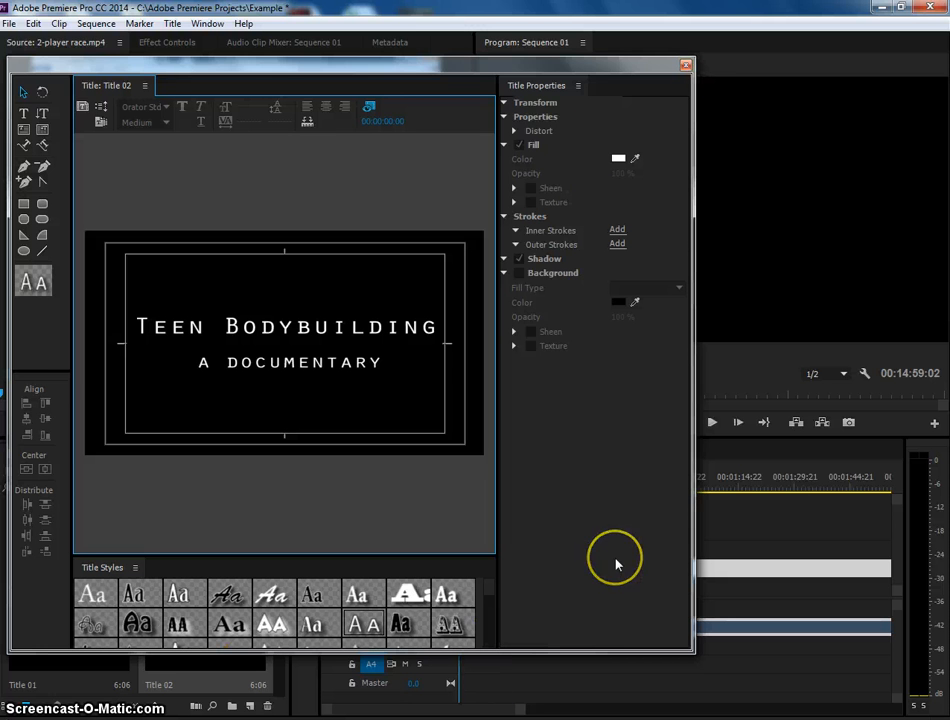
{"action": "left_click", "coordinate": [686, 66]}
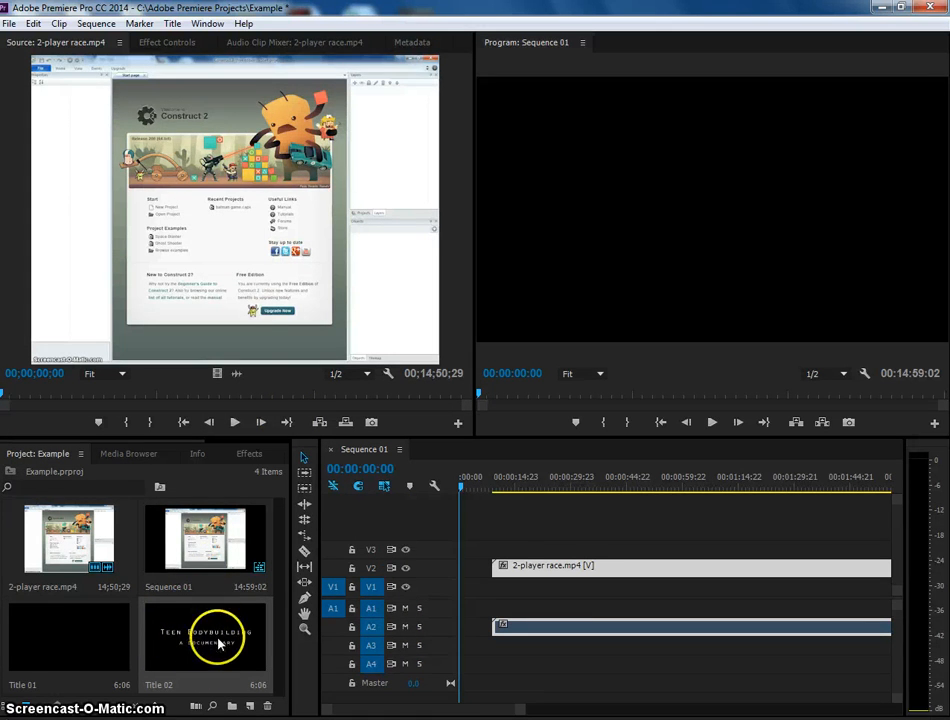
Place Title 02 on track V3 at the sequence start and extend it to where the video clip begins
{"action": "left_click_drag", "start_coordinate": [212, 646], "coordinate": [462, 556]}
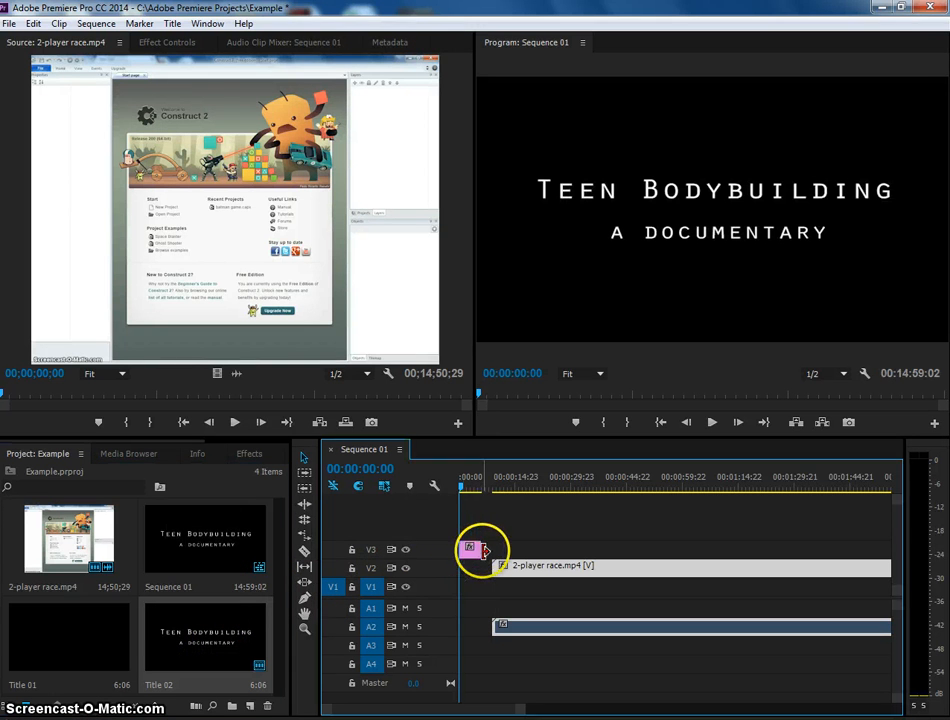
{"action": "left_click", "coordinate": [462, 487]}
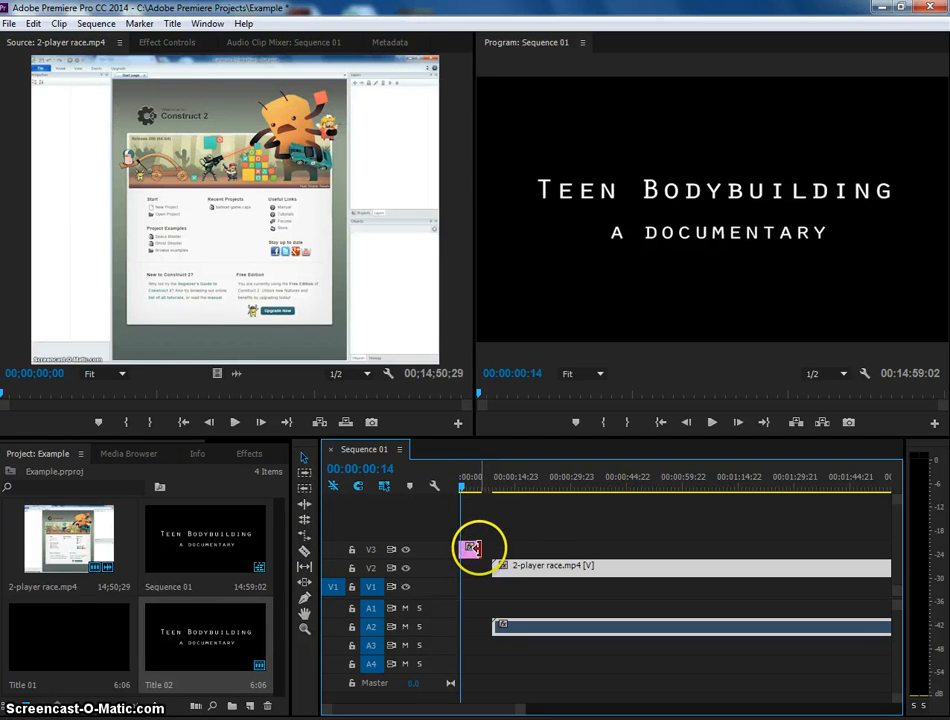
{"action": "left_click_drag", "start_coordinate": [472, 547], "coordinate": [488, 548]}
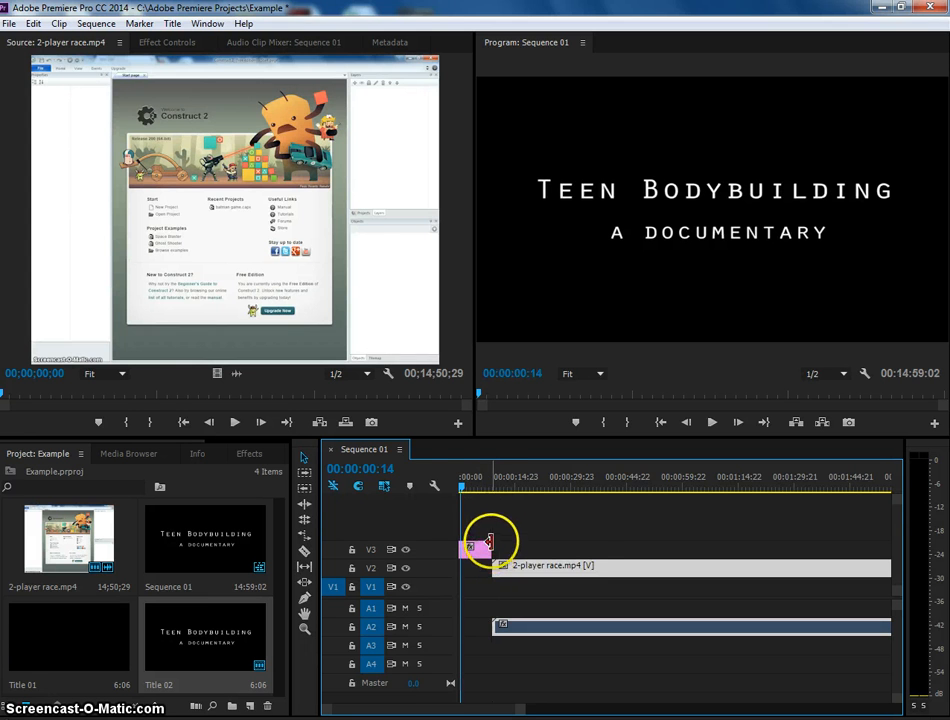
{"action": "mouse_move", "coordinate": [471, 487]}
{"action": "left_mouse_down"}
{"action": "mouse_move", "coordinate": [496, 490]}
{"action": "mouse_move", "coordinate": [483, 505]}
{"action": "left_mouse_up"}
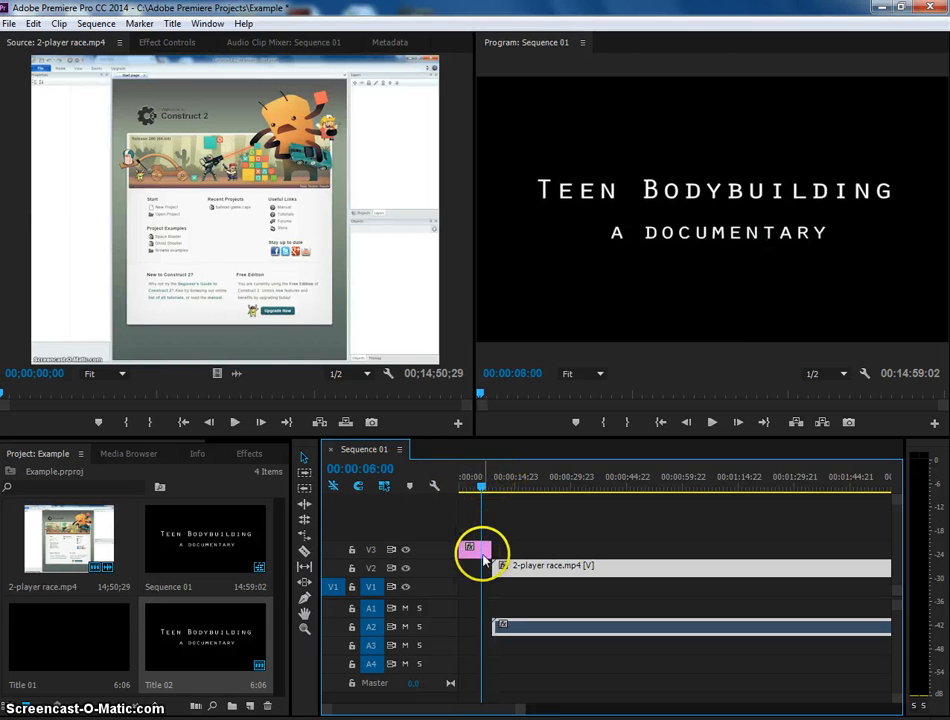
Try the title over the beginning of the video clip to preview the overlay, then return it to the sequence start
{"action": "left_click_drag", "start_coordinate": [475, 555], "coordinate": [507, 553]}
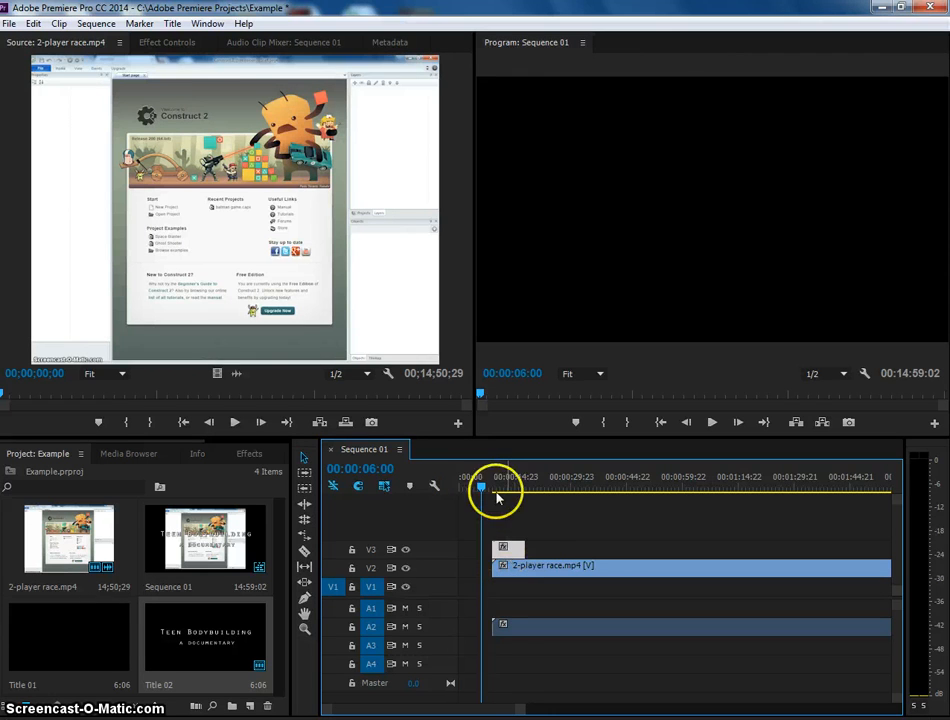
{"action": "mouse_move", "coordinate": [493, 490]}
{"action": "left_mouse_down"}
{"action": "mouse_move", "coordinate": [505, 491]}
{"action": "mouse_move", "coordinate": [485, 491]}
{"action": "mouse_move", "coordinate": [503, 489]}
{"action": "left_mouse_up"}
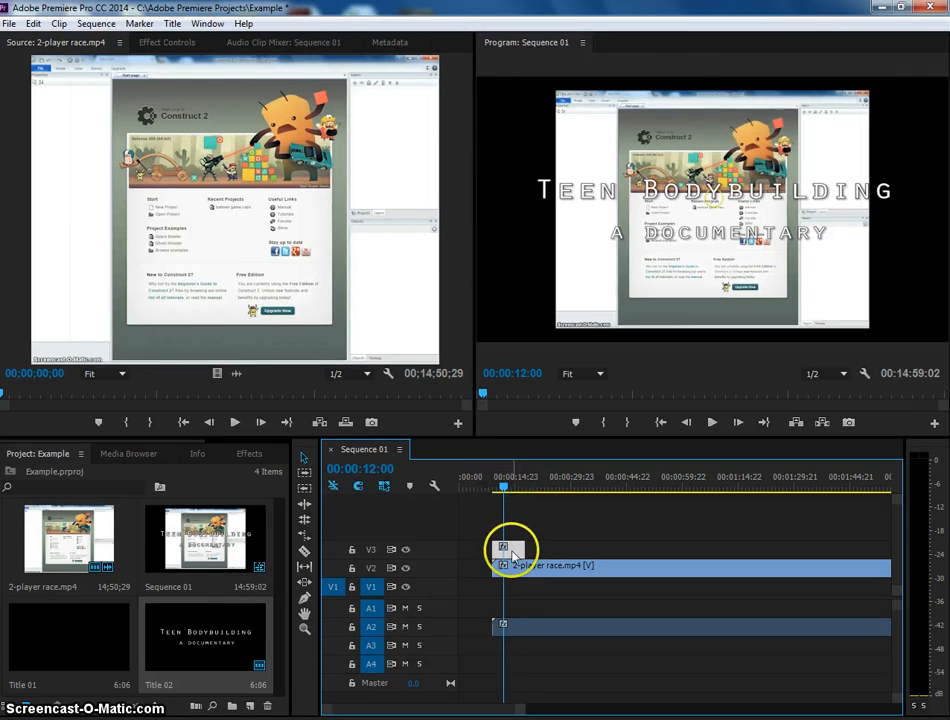
{"action": "left_click_drag", "start_coordinate": [510, 560], "coordinate": [479, 553]}
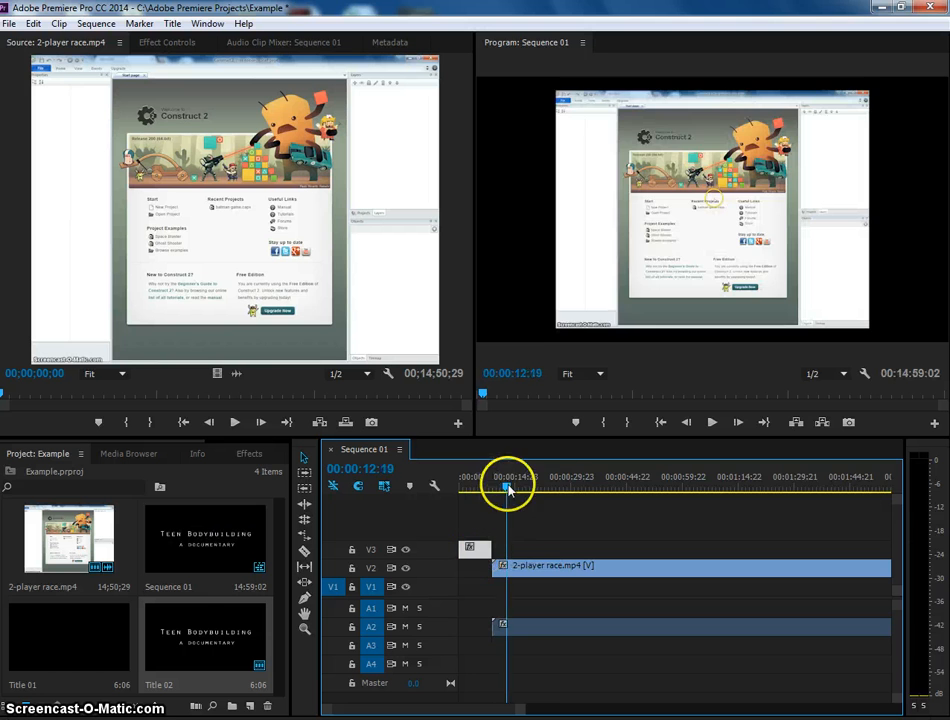
{"action": "left_click_drag", "start_coordinate": [505, 488], "coordinate": [500, 513]}
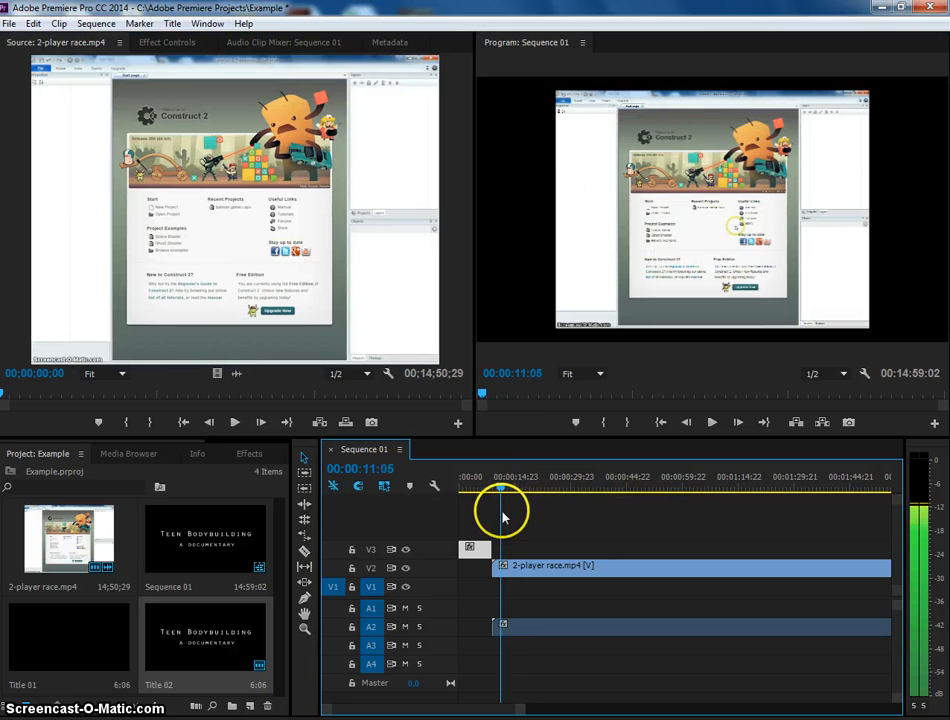
Create a new default still title named Title 03 over the start of the video clip
{"action": "left_click", "coordinate": [174, 24]}
{"action": "mouse_move", "coordinate": [212, 64]}
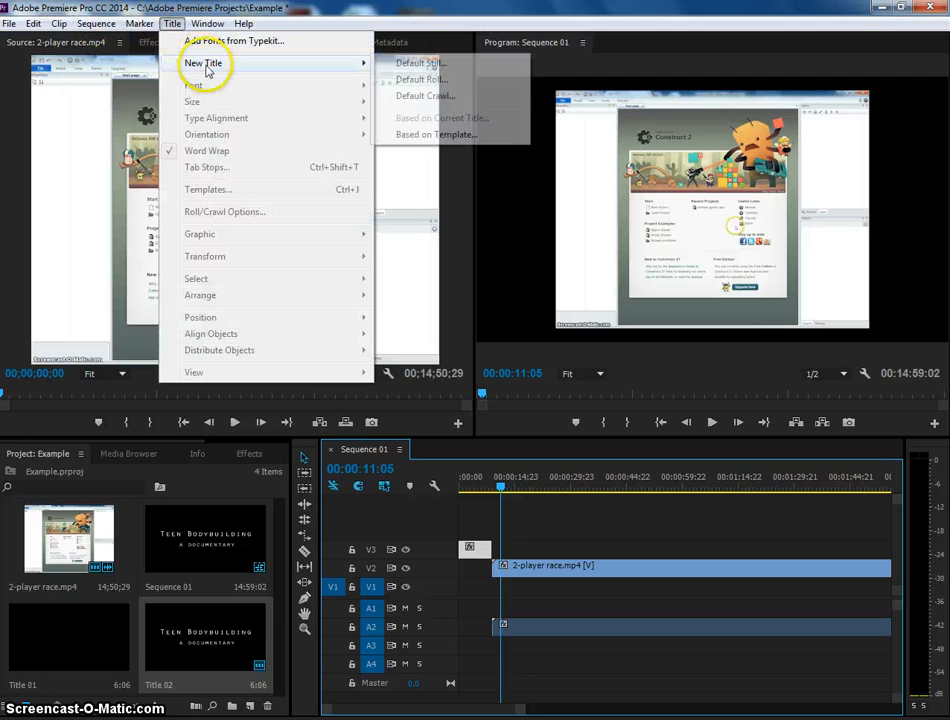
{"action": "left_click", "coordinate": [417, 66]}
{"action": "left_click", "coordinate": [483, 438]}
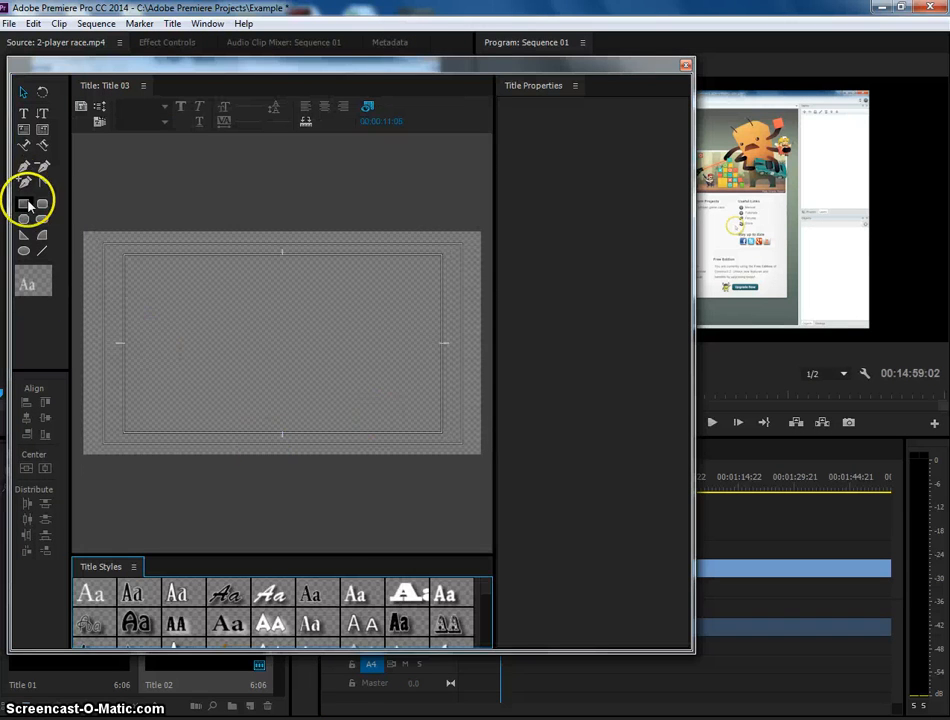
Draw a light rectangle about 1738 by 321 across the bottom of the safe area and set its fill opacity to 23%
{"action": "left_click", "coordinate": [26, 204]}
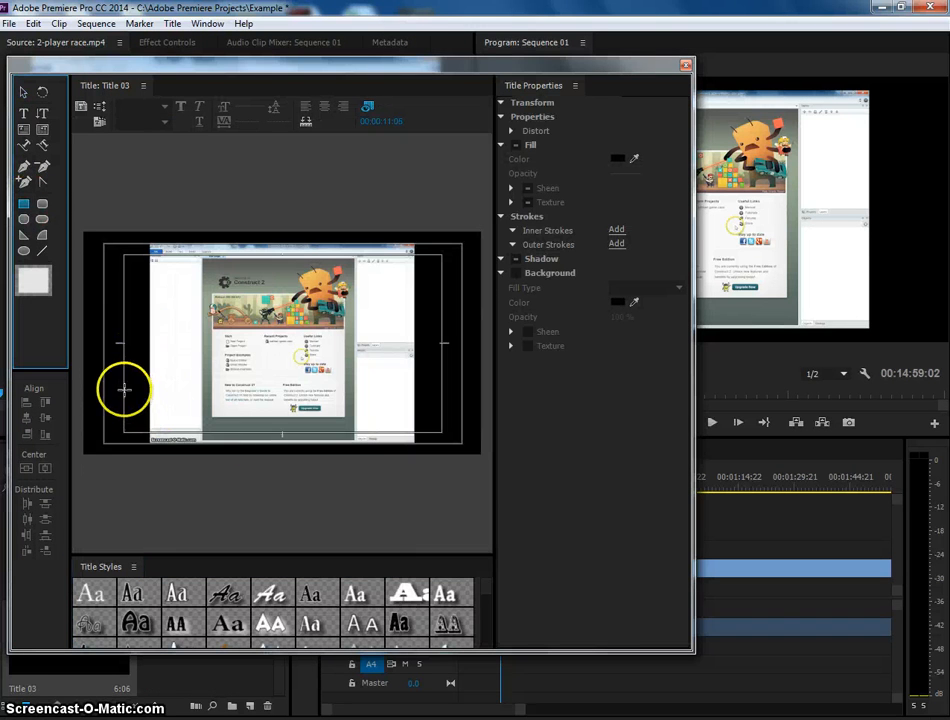
{"action": "mouse_move", "coordinate": [103, 378]}
{"action": "left_mouse_down"}
{"action": "mouse_move", "coordinate": [197, 402]}
{"action": "mouse_move", "coordinate": [471, 434]}
{"action": "mouse_move", "coordinate": [460, 443]}
{"action": "left_mouse_up"}
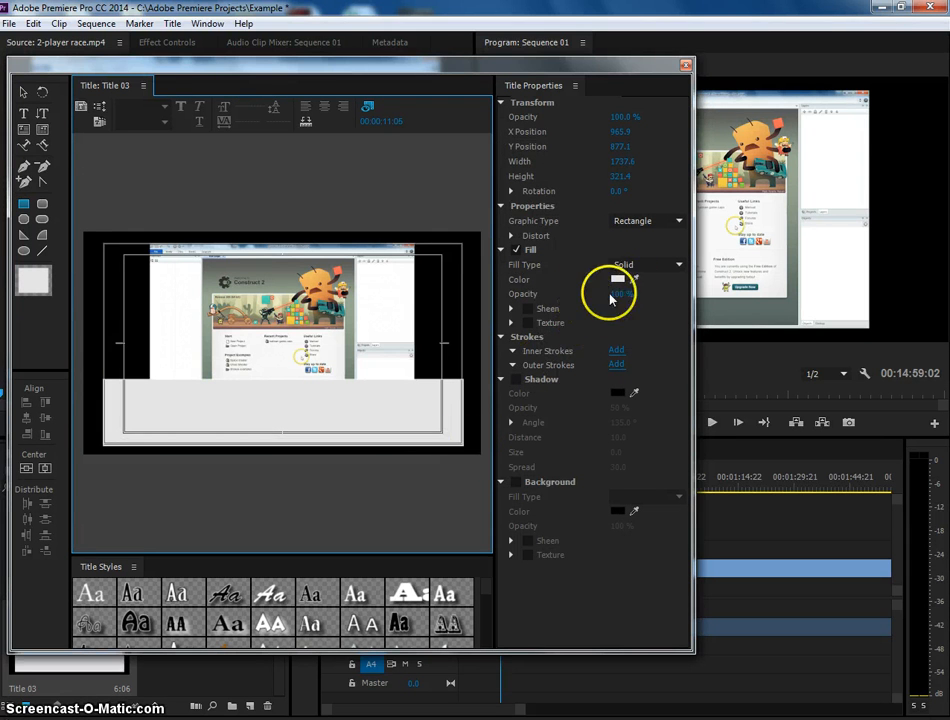
{"action": "left_click_drag", "start_coordinate": [619, 294], "coordinate": [566, 294]}
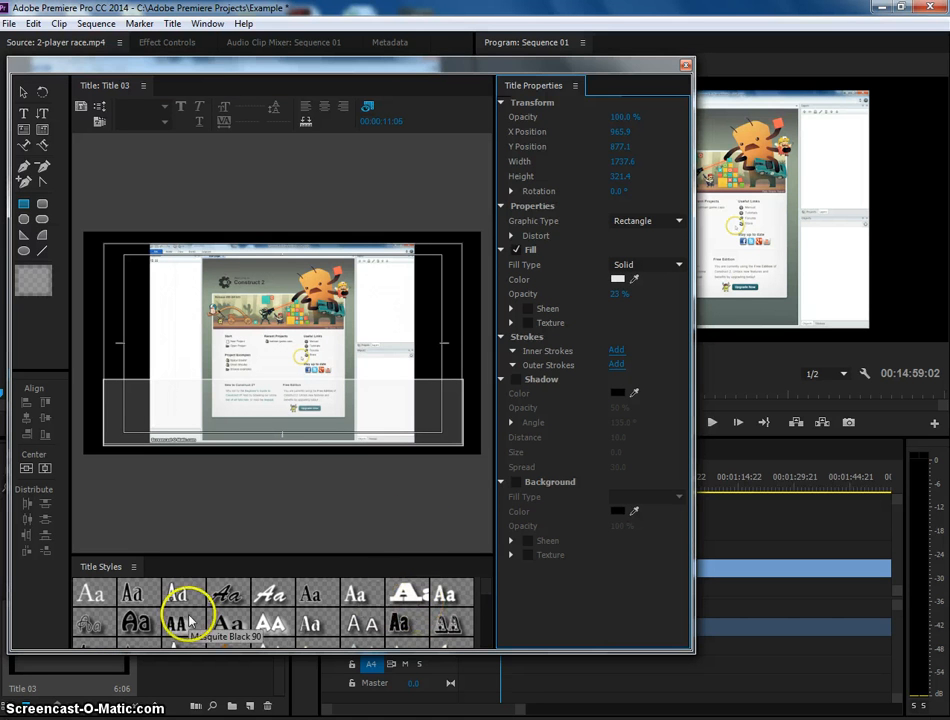
{"action": "left_click", "coordinate": [137, 625]}
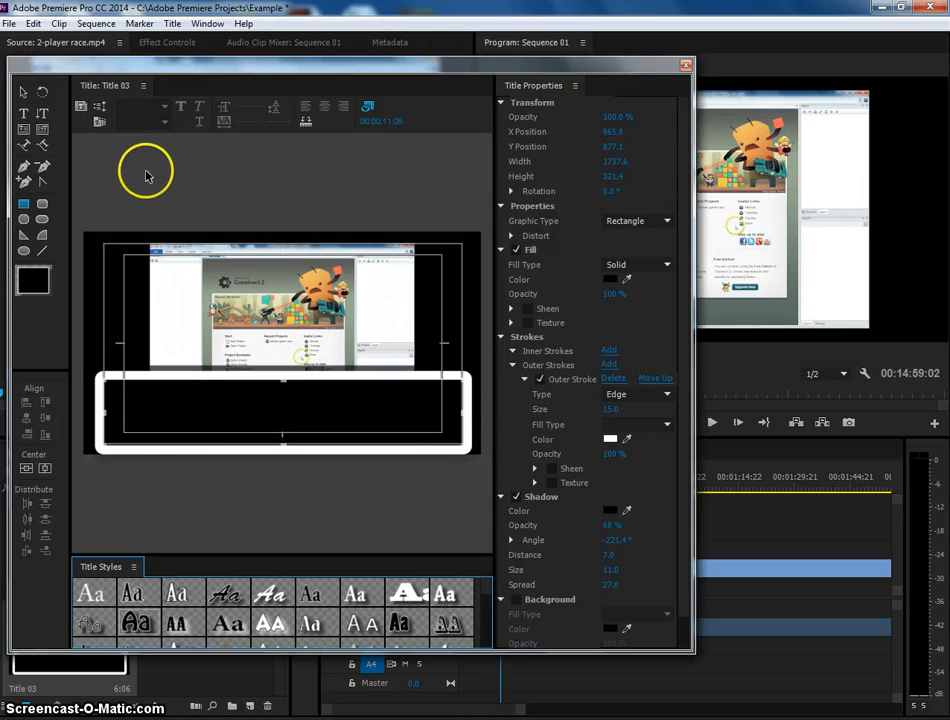
{"action": "key", "text": "Delete"}
{"action": "left_click", "coordinate": [24, 93]}
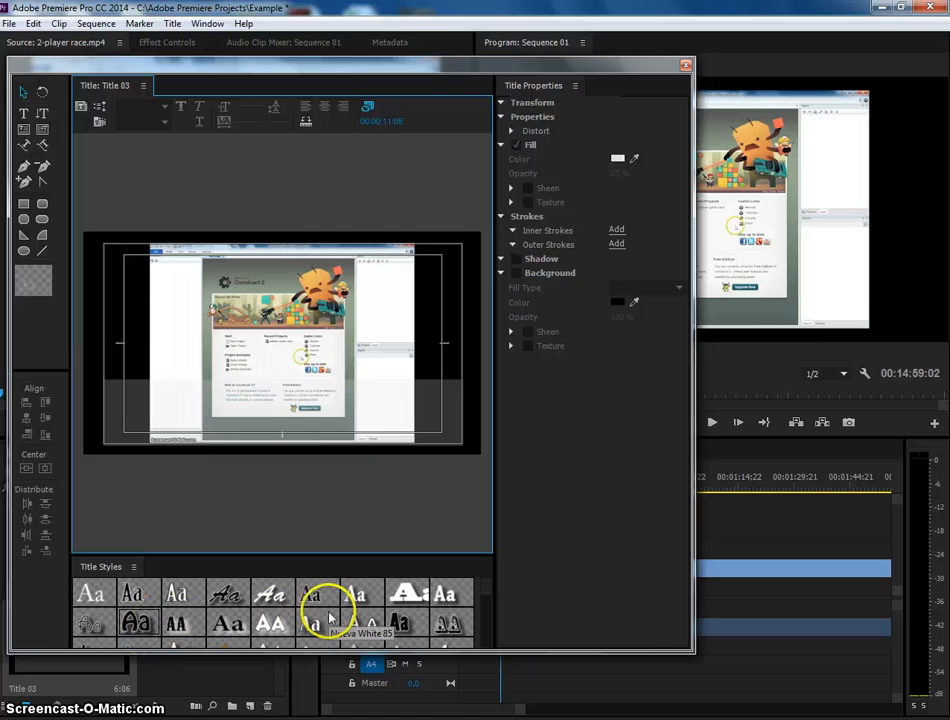
Add a two-line caption in the black, white-outlined Poplar Std style, with the speaker's name above the word "Expert"
{"action": "left_click", "coordinate": [405, 626]}
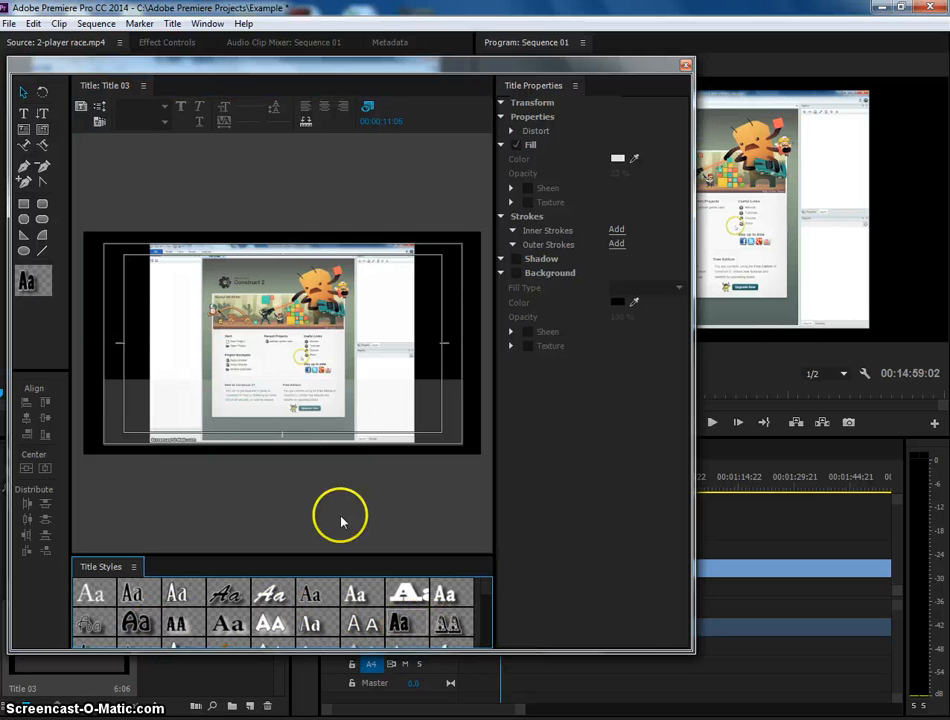
{"action": "left_click", "coordinate": [140, 334]}
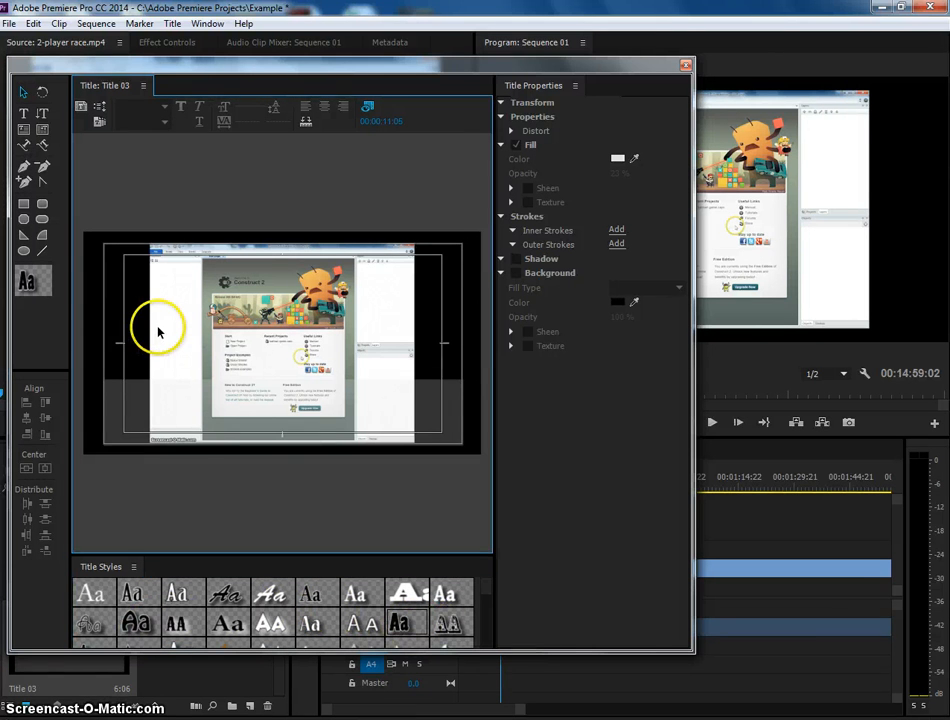
{"action": "left_click", "coordinate": [23, 112]}
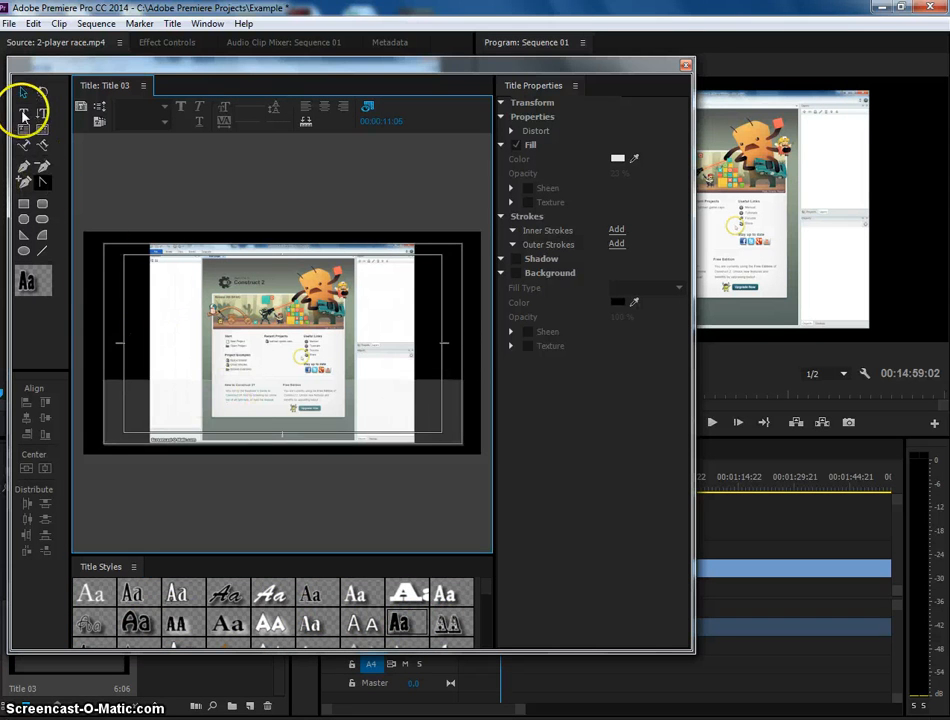
{"action": "left_click", "coordinate": [401, 630]}
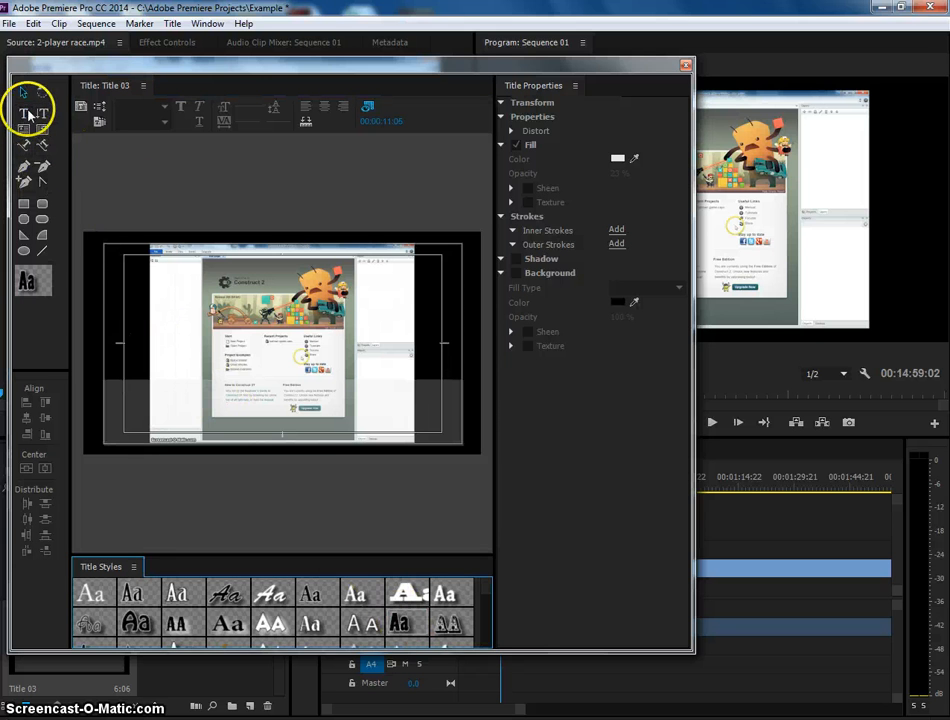
{"action": "left_click", "coordinate": [42, 145]}
{"action": "left_click", "coordinate": [196, 343]}
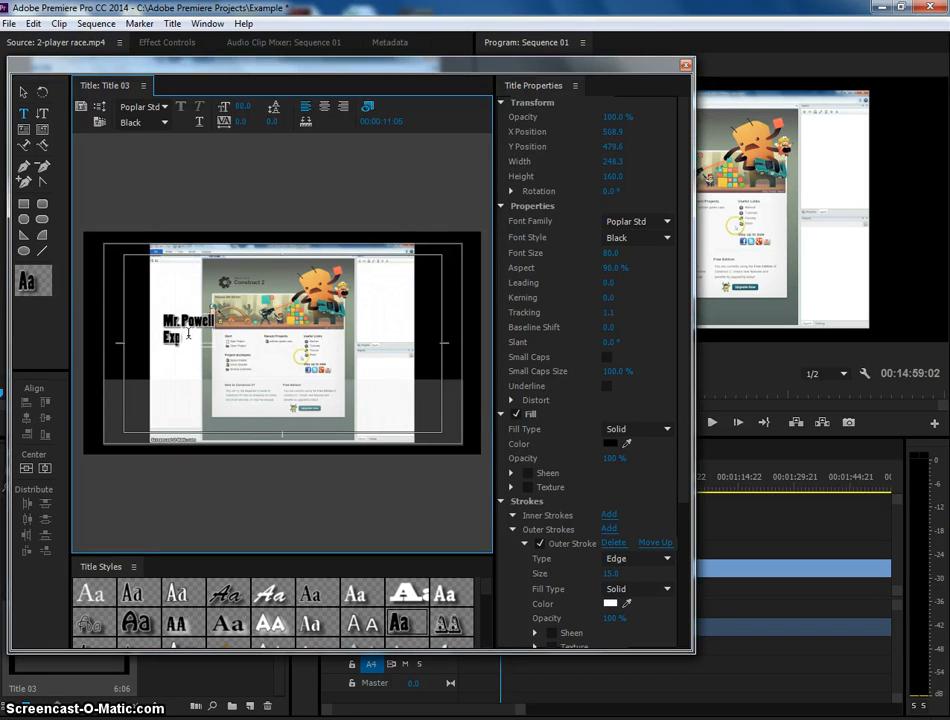
Move the caption onto the right part of the translucent rectangle, at about X 1447, Y 832, and close the title editor
{"action": "left_click", "coordinate": [23, 91]}
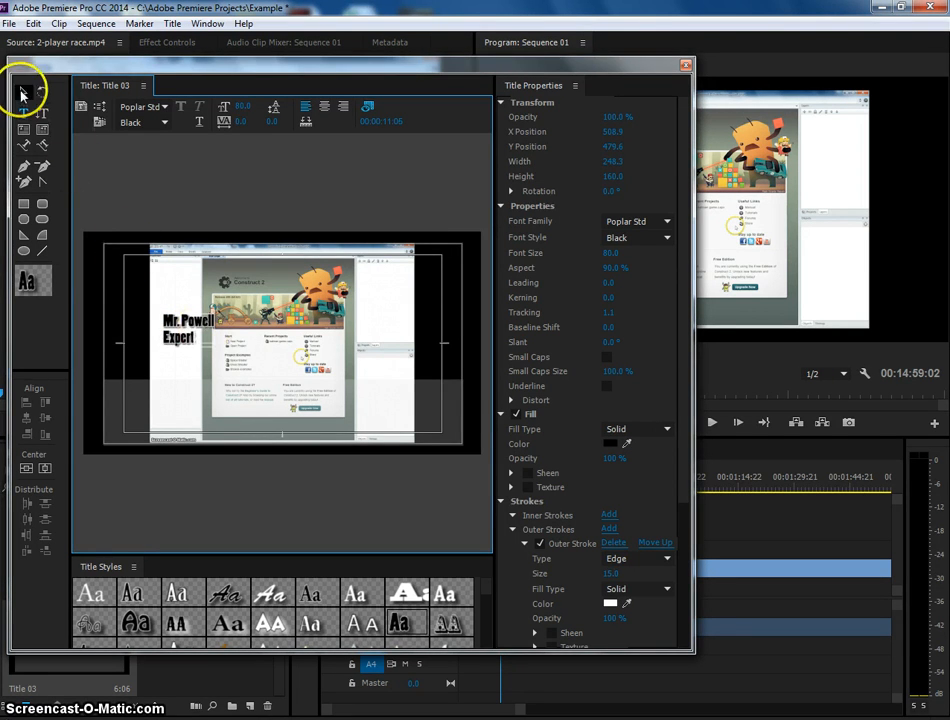
{"action": "left_click_drag", "start_coordinate": [165, 318], "coordinate": [386, 403]}
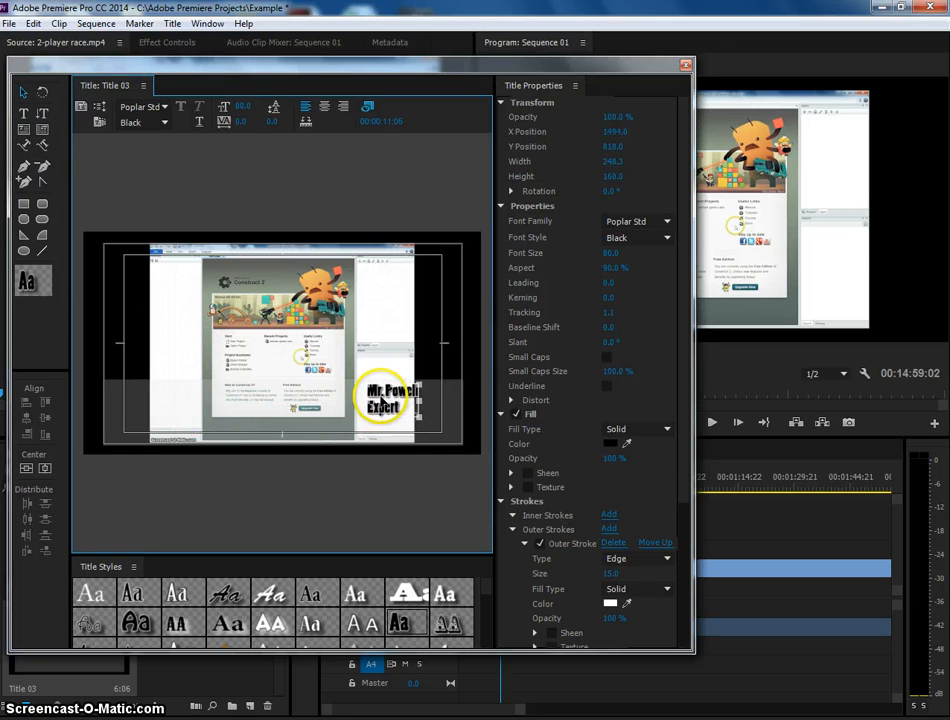
{"action": "left_click", "coordinate": [448, 352]}
{"action": "left_click", "coordinate": [394, 411]}
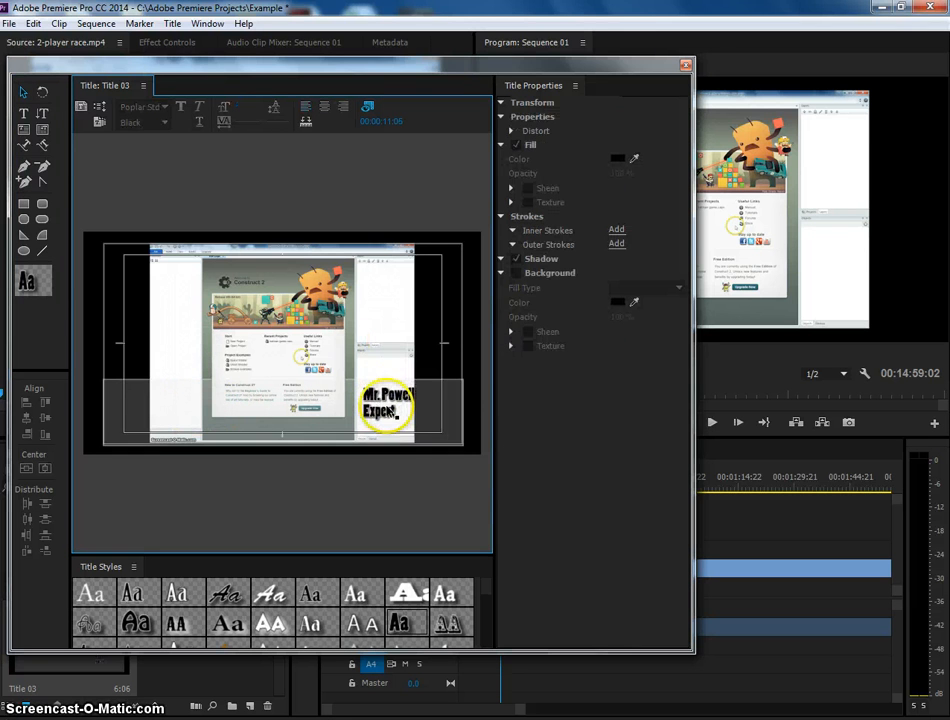
{"action": "left_click", "coordinate": [378, 398]}
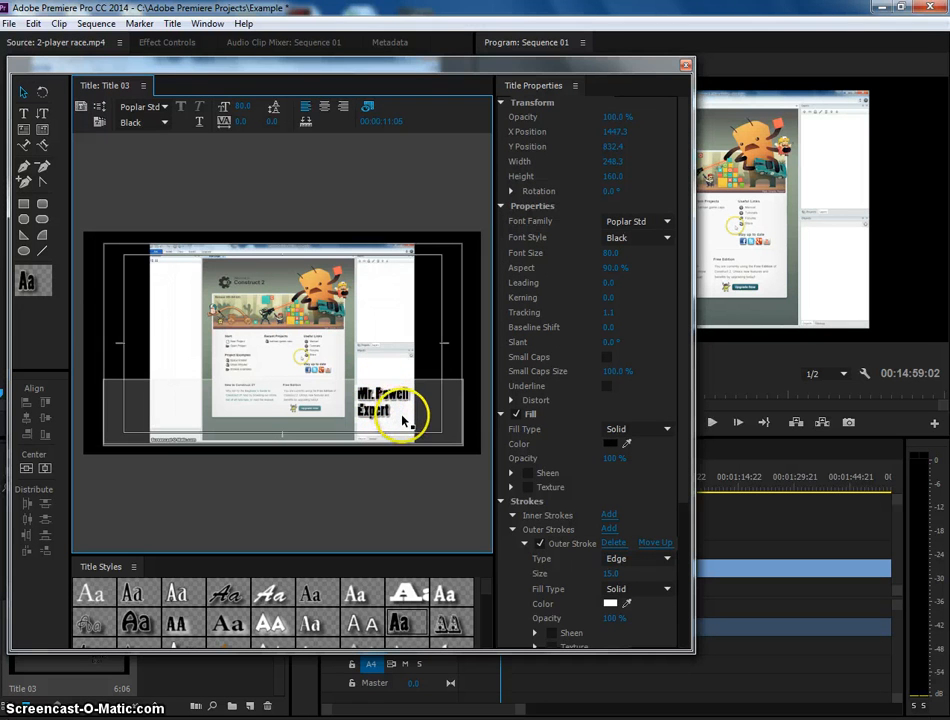
{"action": "left_click", "coordinate": [405, 423]}
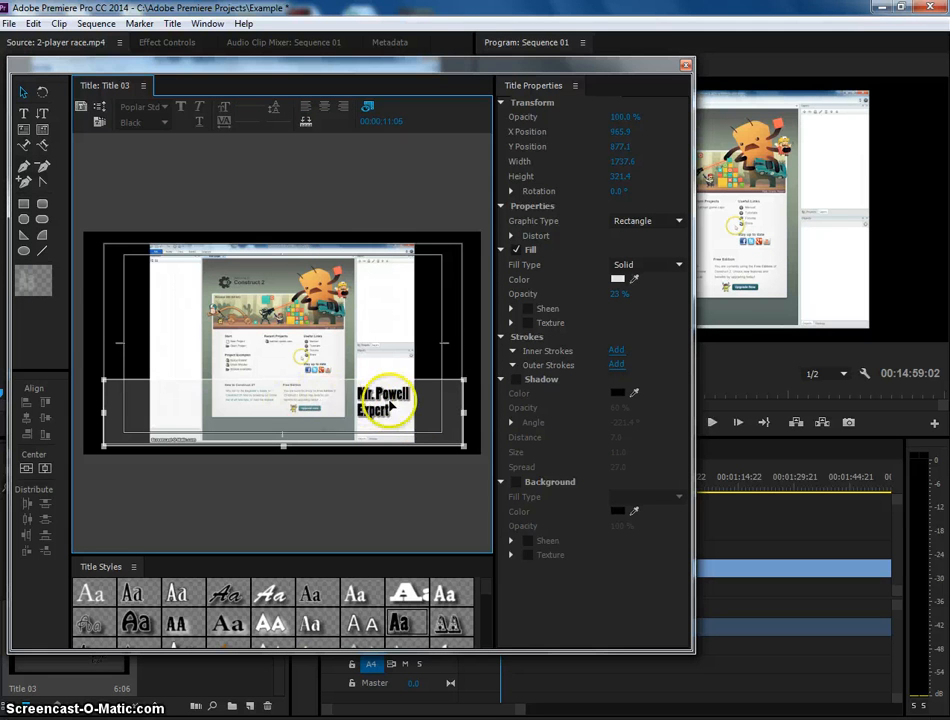
{"action": "left_click", "coordinate": [686, 68]}
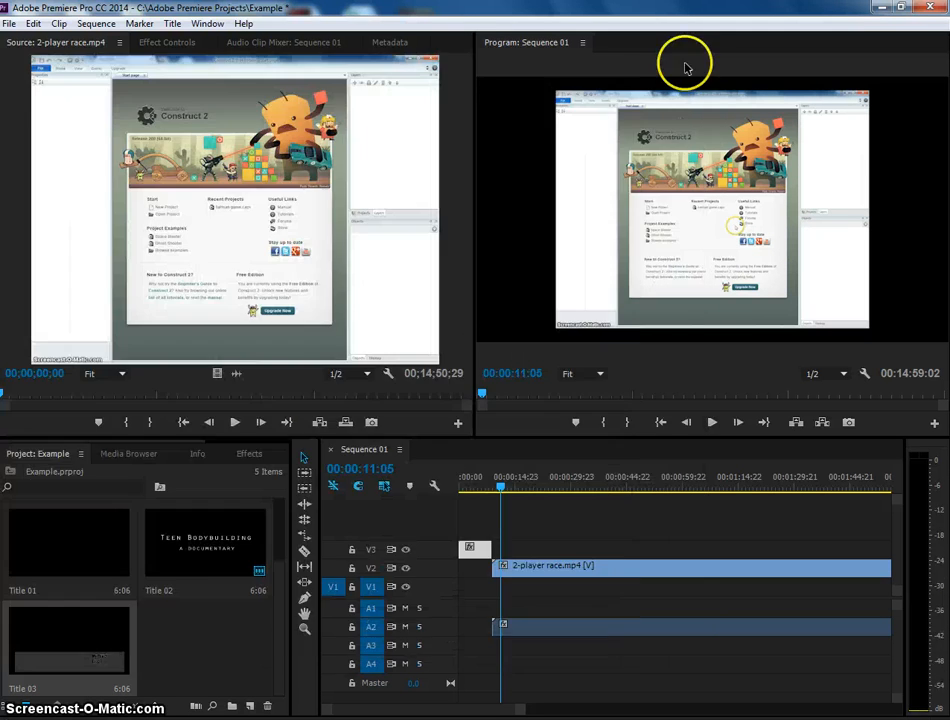
Place Title 03 on track V3 above the early part of the video clip and scrub through it to preview the overlay
{"action": "left_click_drag", "start_coordinate": [365, 632], "coordinate": [513, 553]}
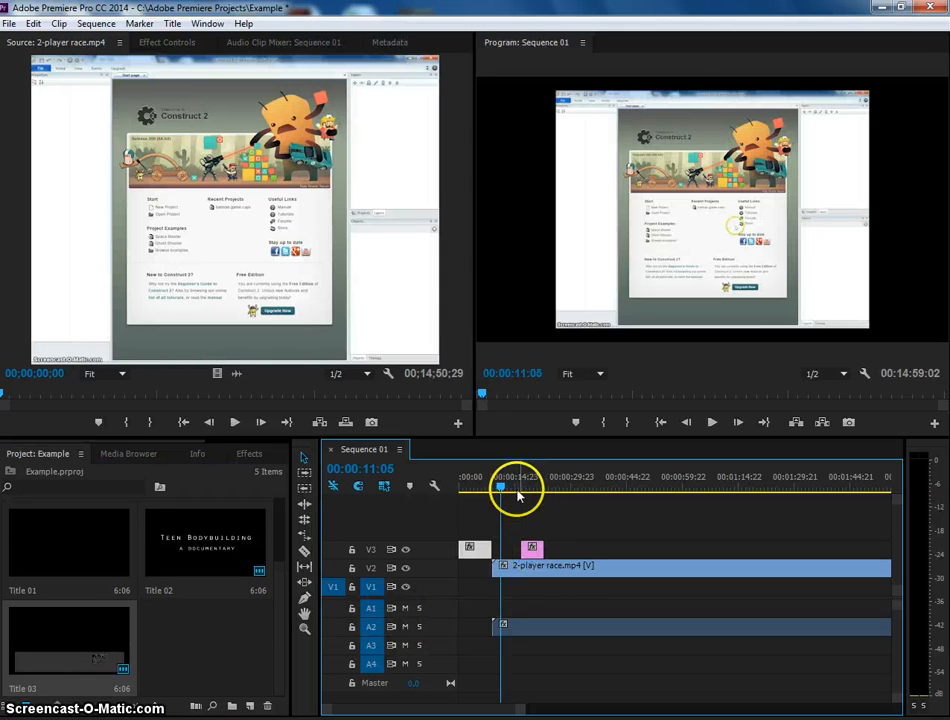
{"action": "left_click_drag", "start_coordinate": [515, 488], "coordinate": [540, 490]}
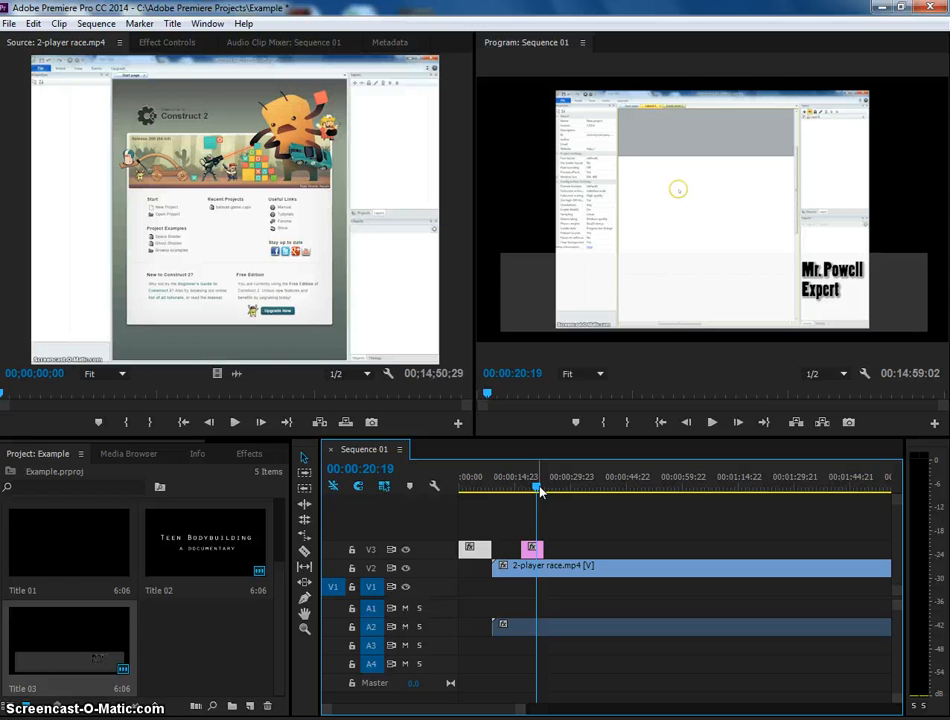
{"action": "mouse_move", "coordinate": [540, 490]}
{"action": "left_mouse_down"}
{"action": "mouse_move", "coordinate": [551, 485]}
{"action": "mouse_move", "coordinate": [469, 500]}
{"action": "mouse_move", "coordinate": [543, 500]}
{"action": "left_mouse_up"}
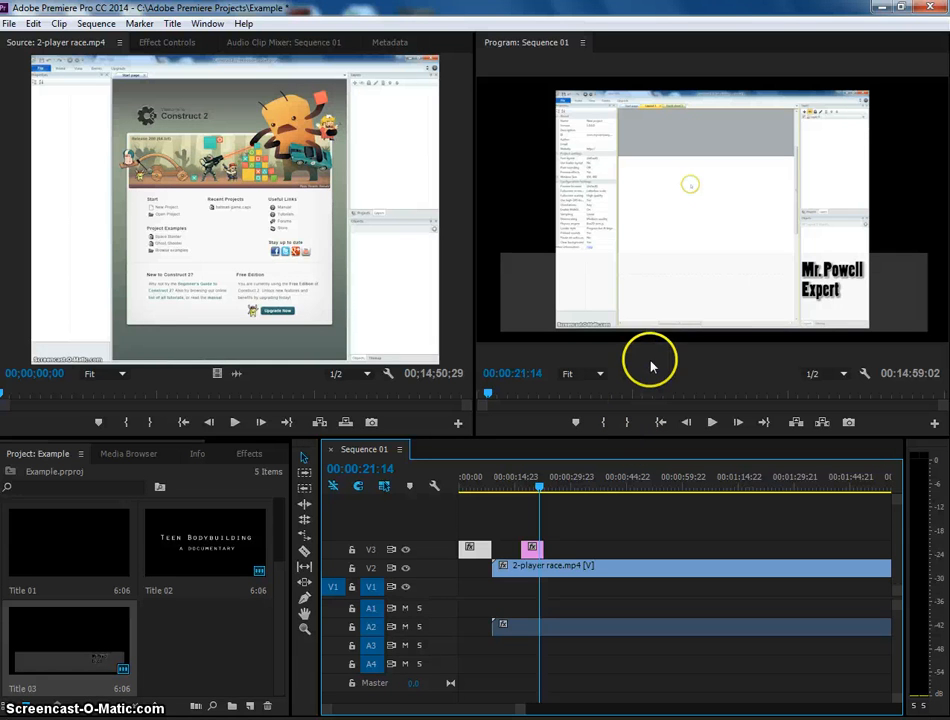
{"action": "left_click", "coordinate": [533, 491]}
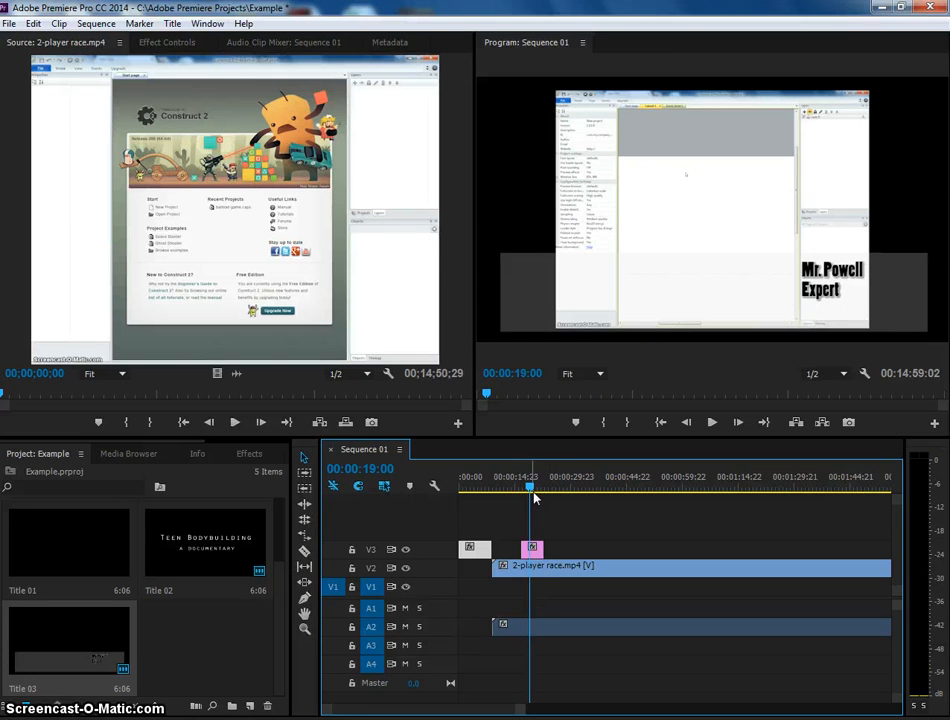
Move the playhead past the end of the video clip and create a new default still title named Title 04
{"action": "left_click_drag", "start_coordinate": [530, 484], "coordinate": [645, 484]}
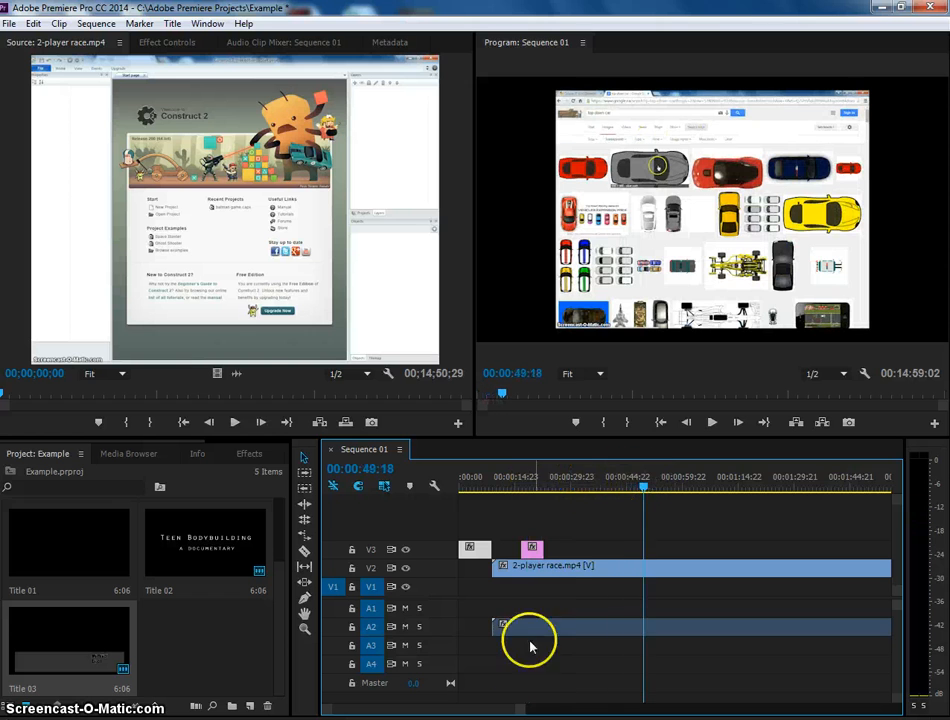
{"action": "left_click_drag", "start_coordinate": [517, 712], "coordinate": [812, 706]}
{"action": "left_click", "coordinate": [831, 480]}
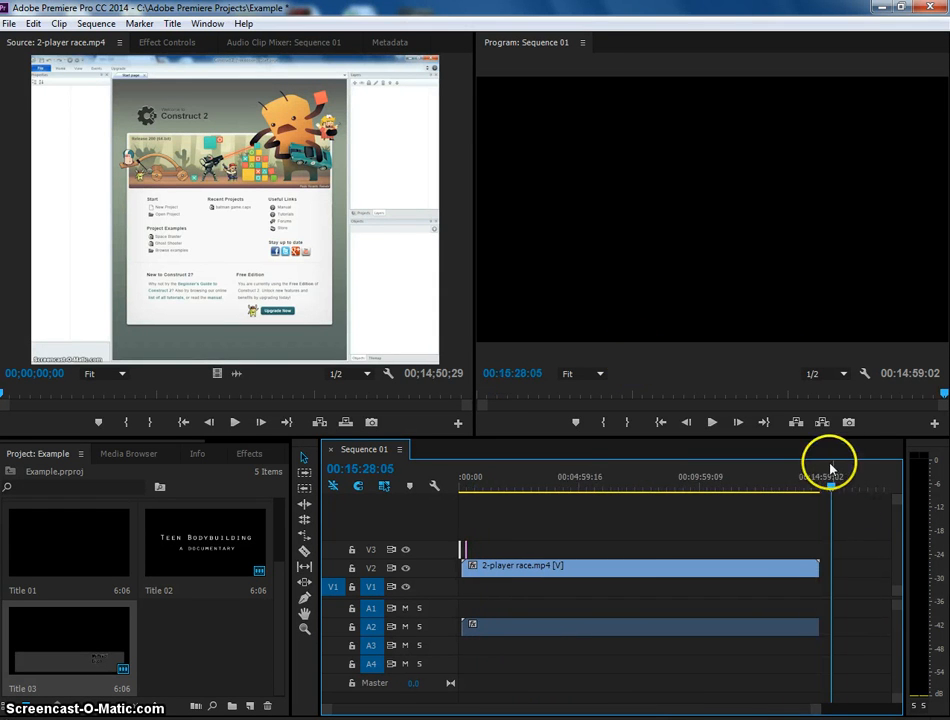
{"action": "left_click", "coordinate": [172, 23]}
{"action": "mouse_move", "coordinate": [250, 61]}
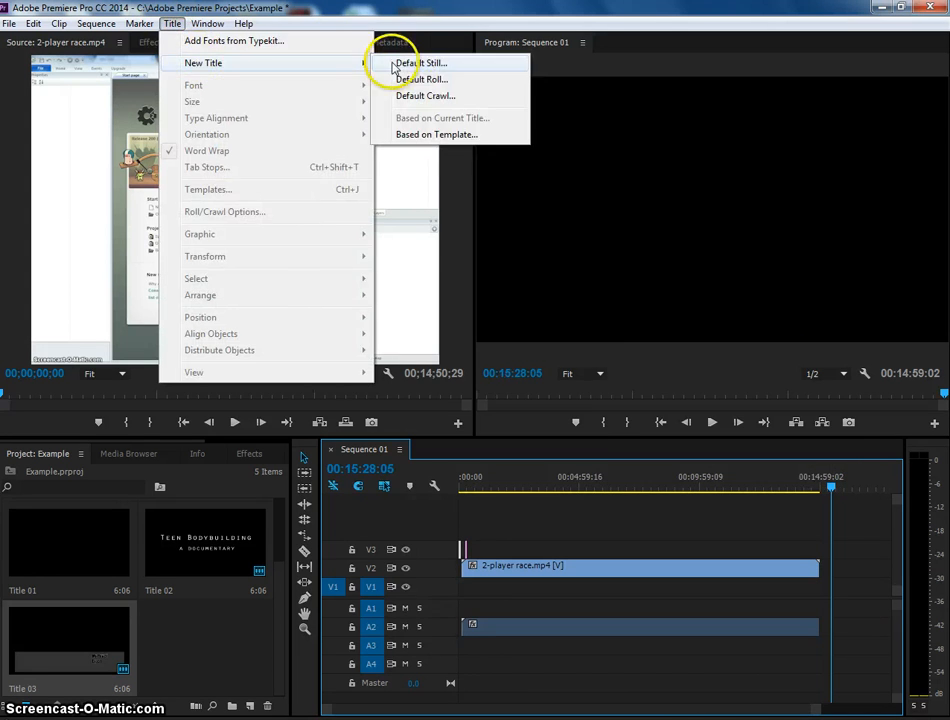
{"action": "left_click", "coordinate": [398, 62]}
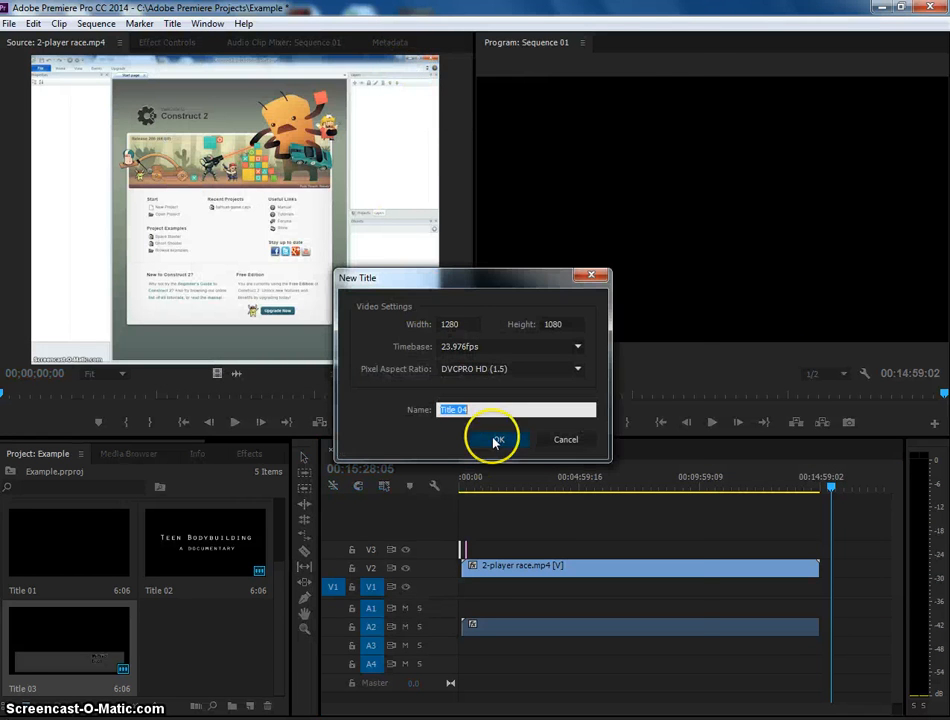
{"action": "left_click", "coordinate": [495, 435]}
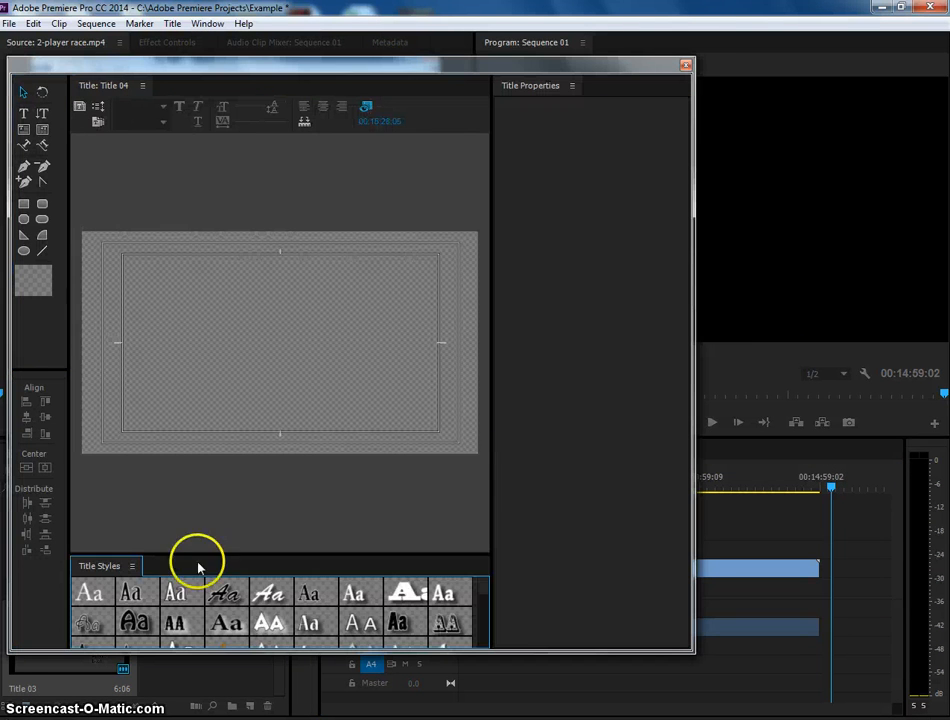
Add the two-line text "How often do you go to the gym?" in the white Lithos Pro Black style
{"action": "left_click", "coordinate": [268, 628]}
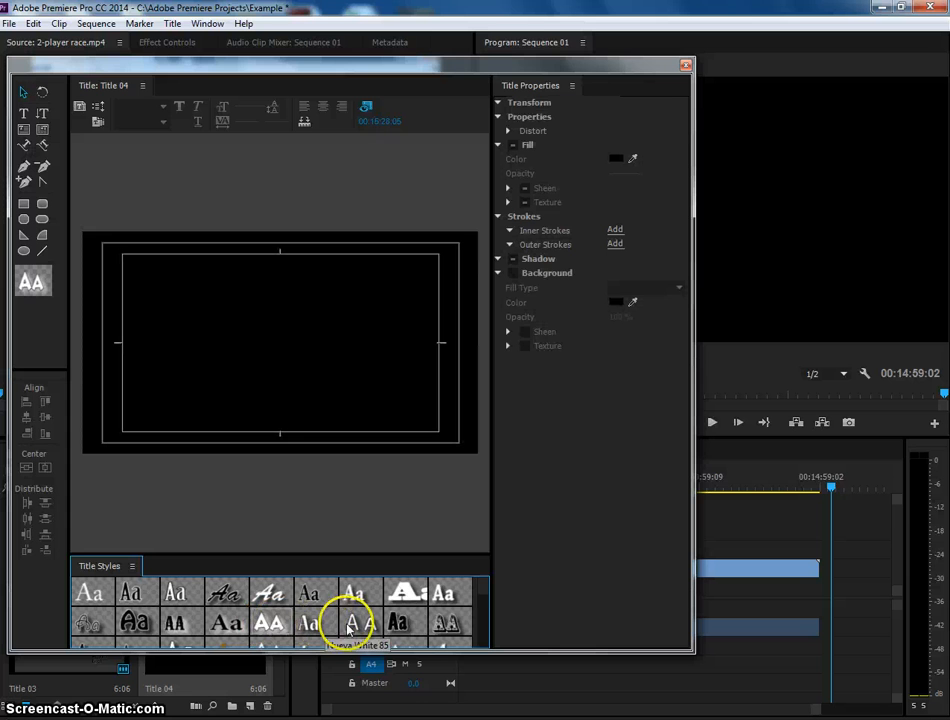
{"action": "left_click", "coordinate": [440, 590]}
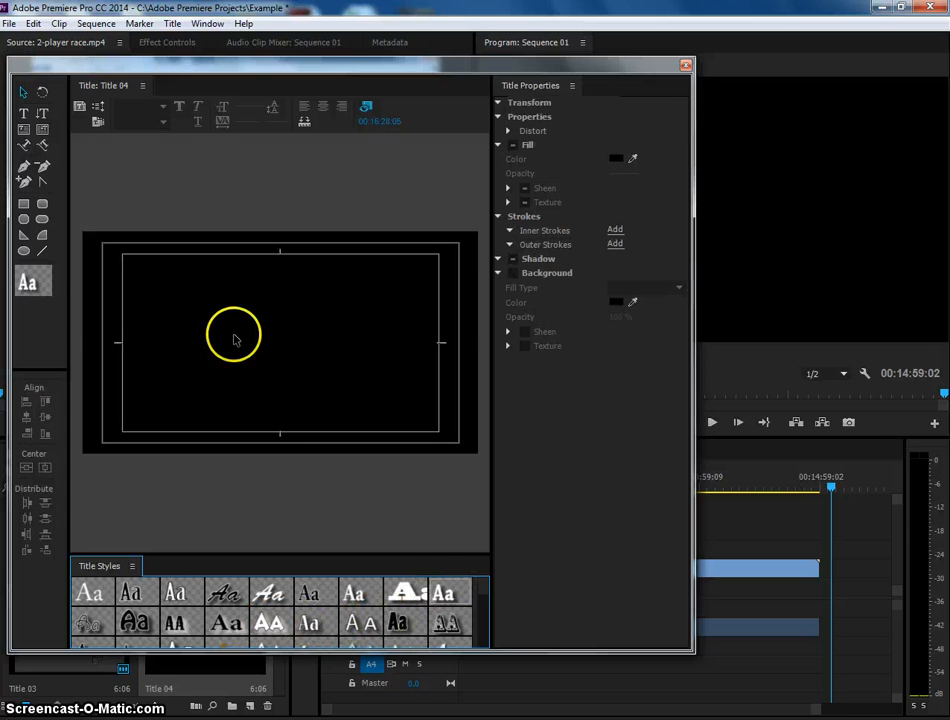
{"action": "left_click", "coordinate": [169, 318]}
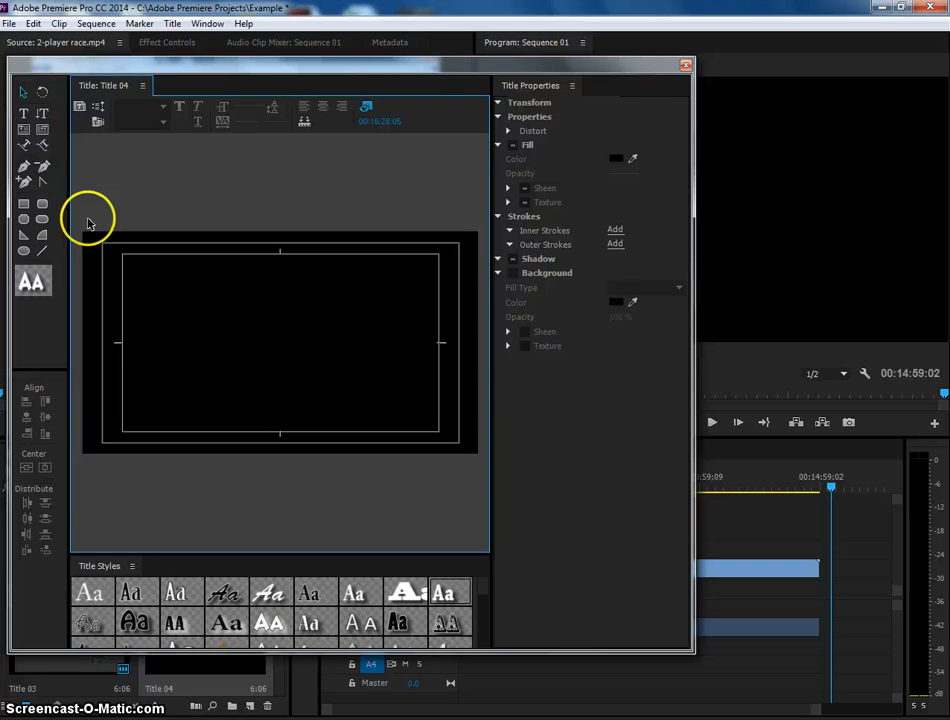
{"action": "left_click", "coordinate": [24, 113]}
{"action": "left_click", "coordinate": [160, 305]}
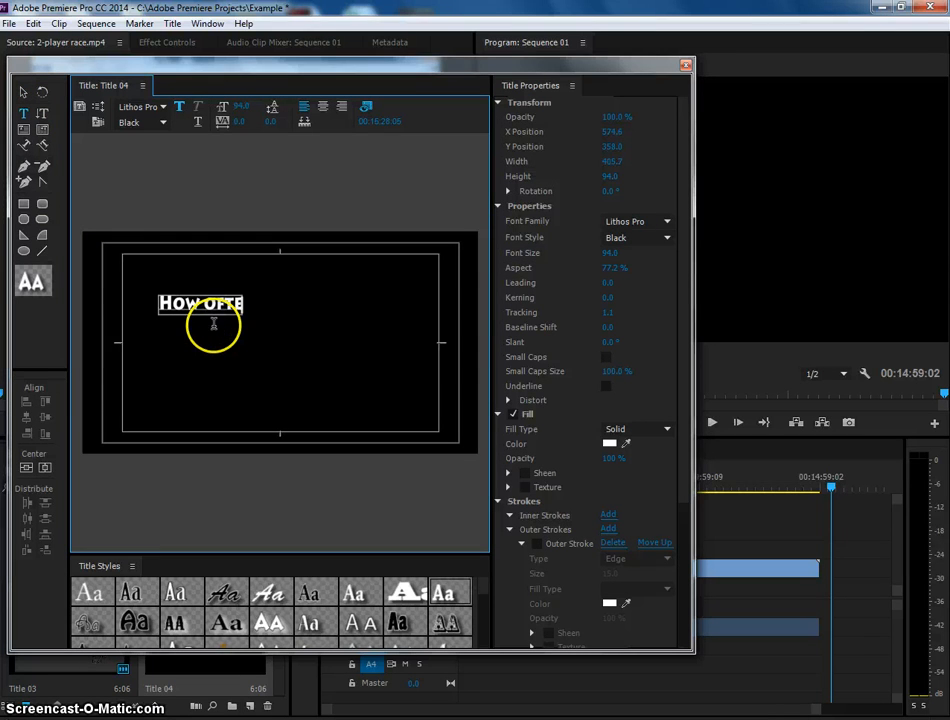
{"action": "type", "text": "How often do you"}
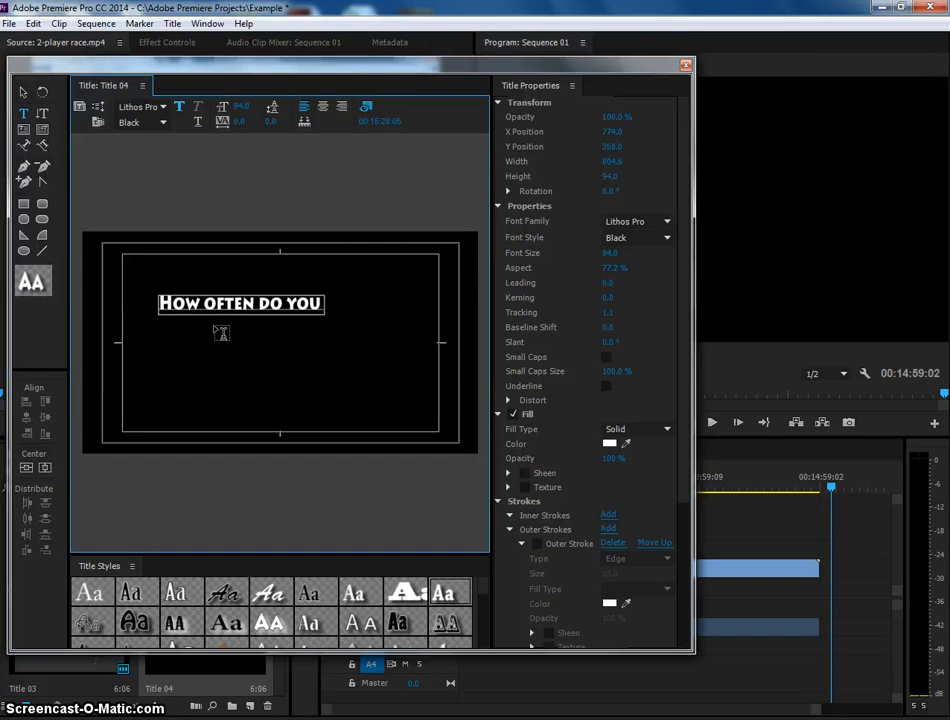
{"action": "key", "text": "Return"}
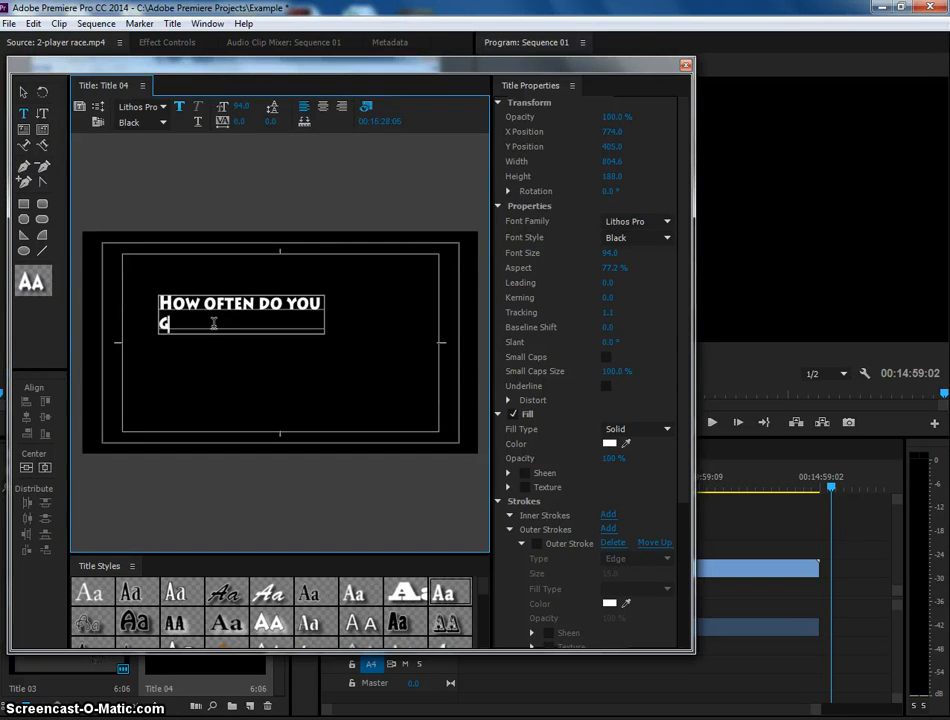
Move the gym question text to the middle of the title frame and deselect it
{"action": "left_click", "coordinate": [22, 95]}
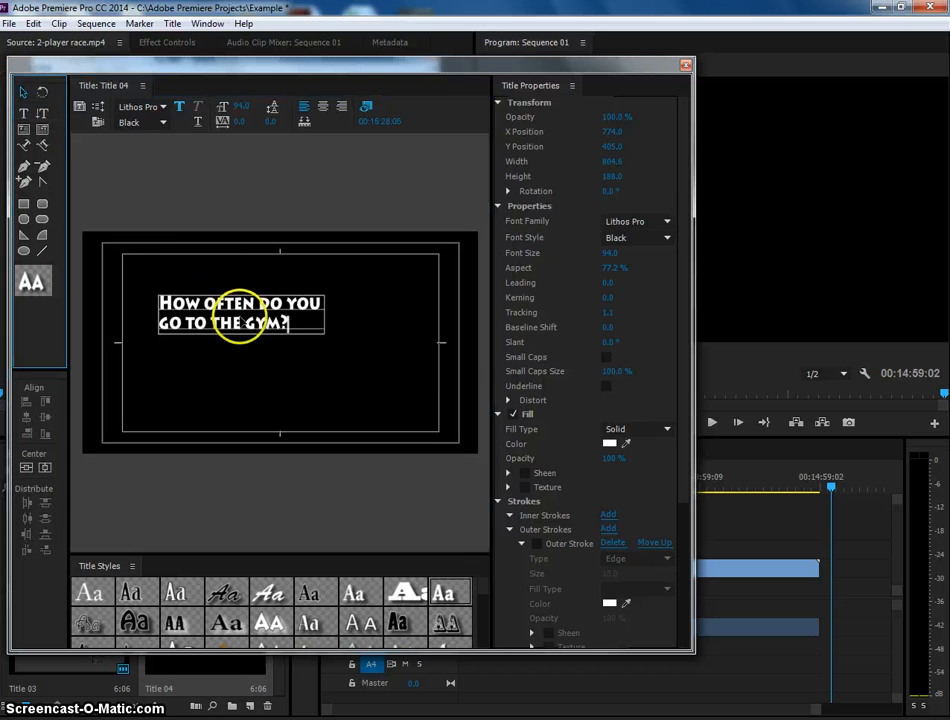
{"action": "left_click_drag", "start_coordinate": [238, 325], "coordinate": [287, 352]}
{"action": "left_click", "coordinate": [433, 370]}
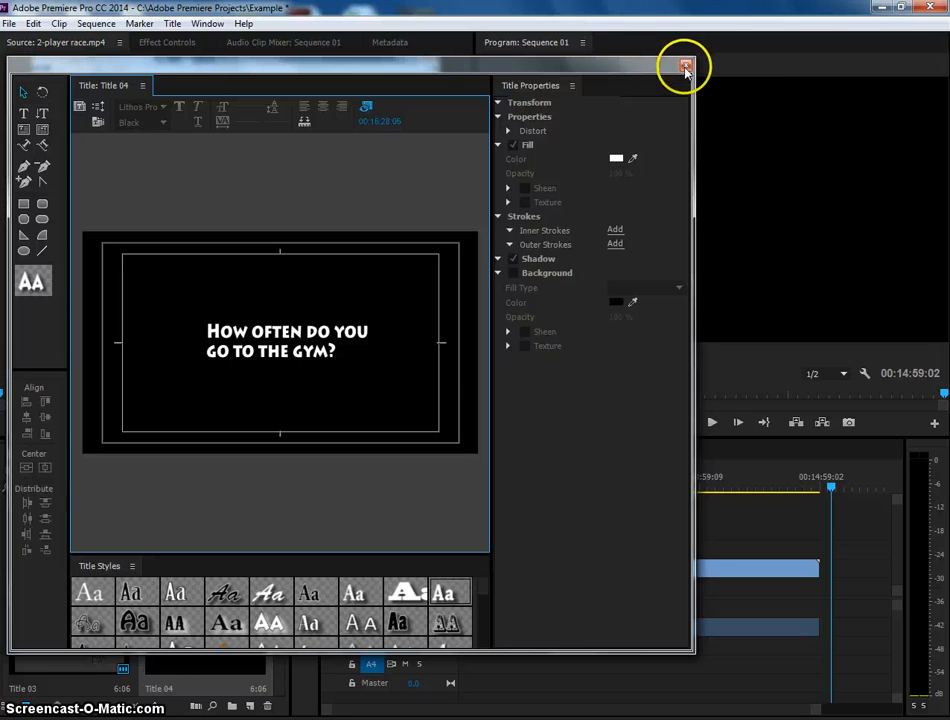
Close the gym question title and create a new default still title named Title 05
{"action": "left_click", "coordinate": [685, 64]}
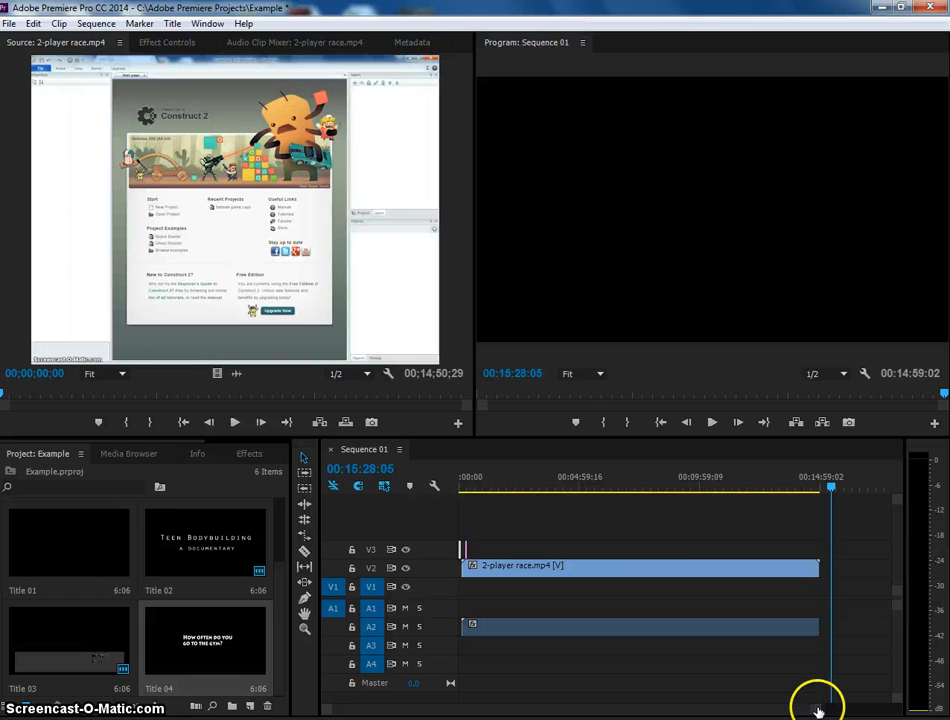
{"action": "left_click_drag", "start_coordinate": [819, 712], "coordinate": [843, 710]}
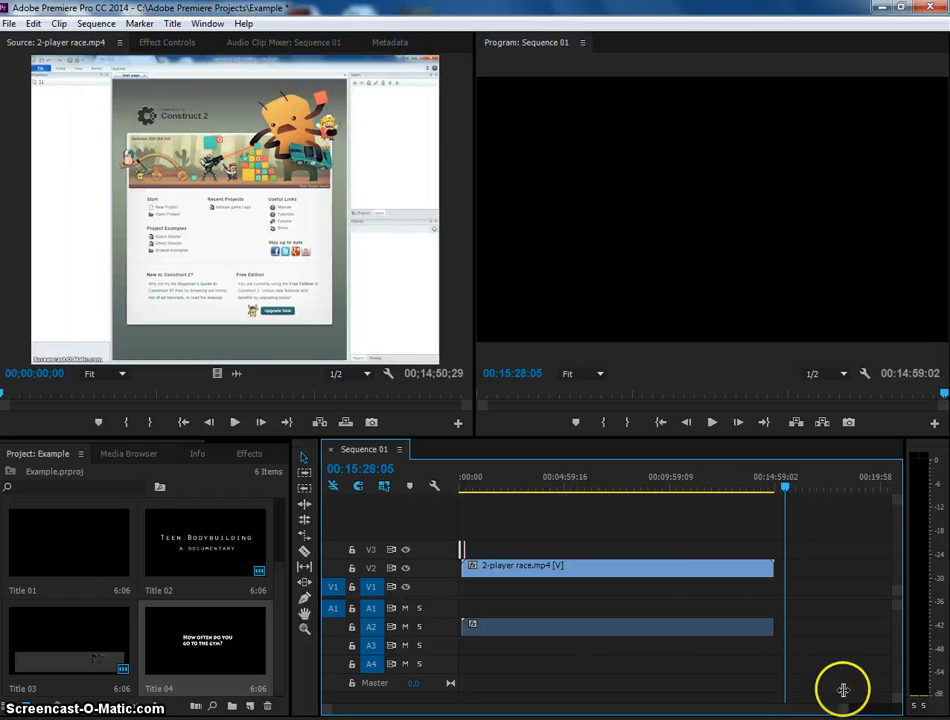
{"action": "left_click", "coordinate": [168, 22]}
{"action": "mouse_move", "coordinate": [276, 60]}
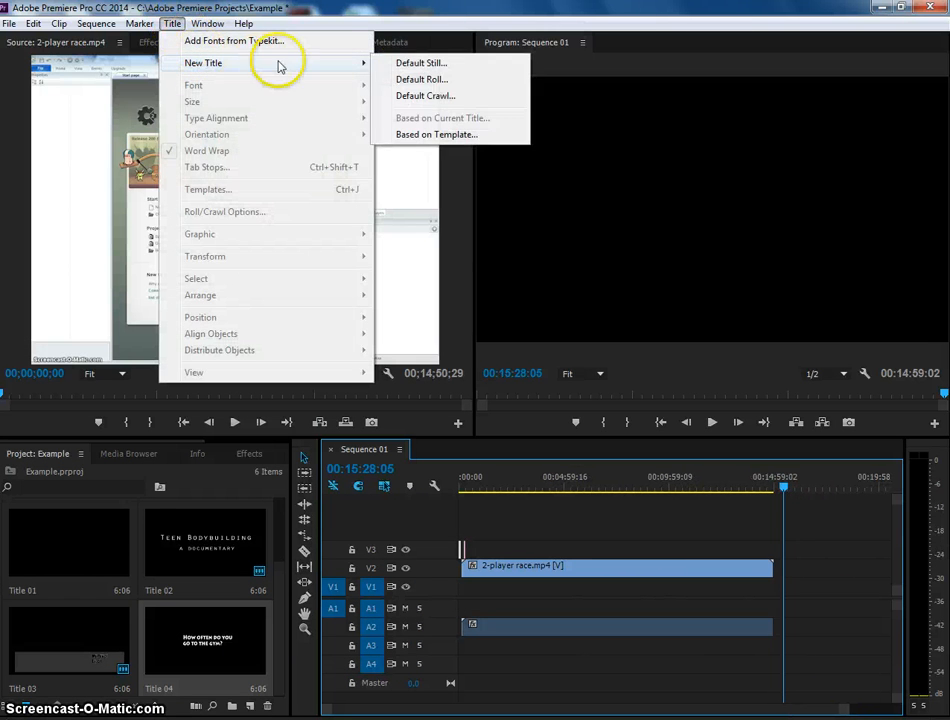
{"action": "left_click", "coordinate": [440, 70]}
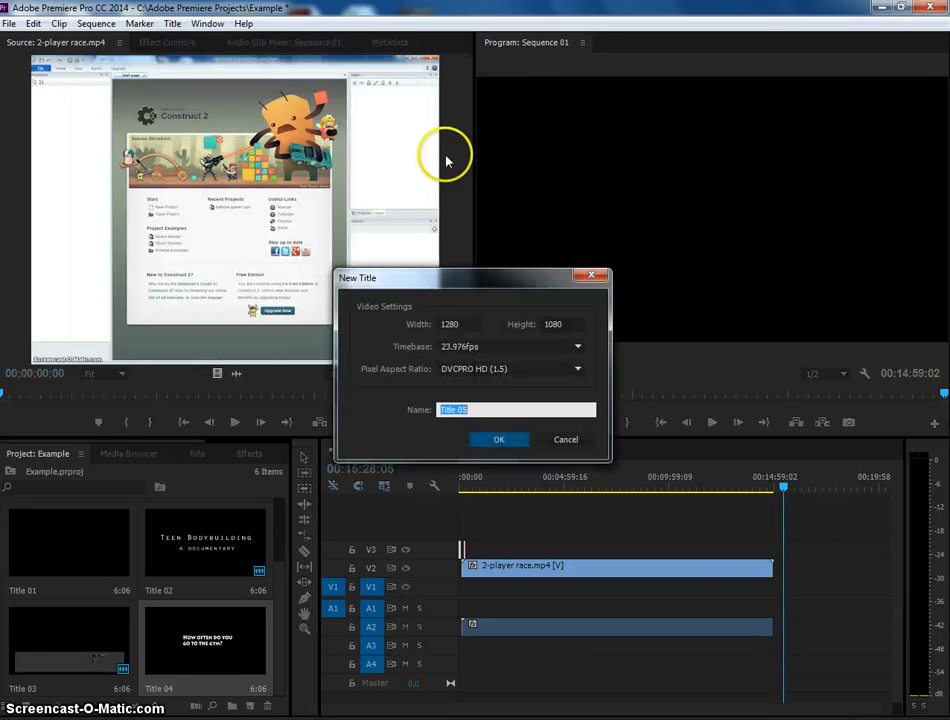
{"action": "left_click", "coordinate": [509, 446]}
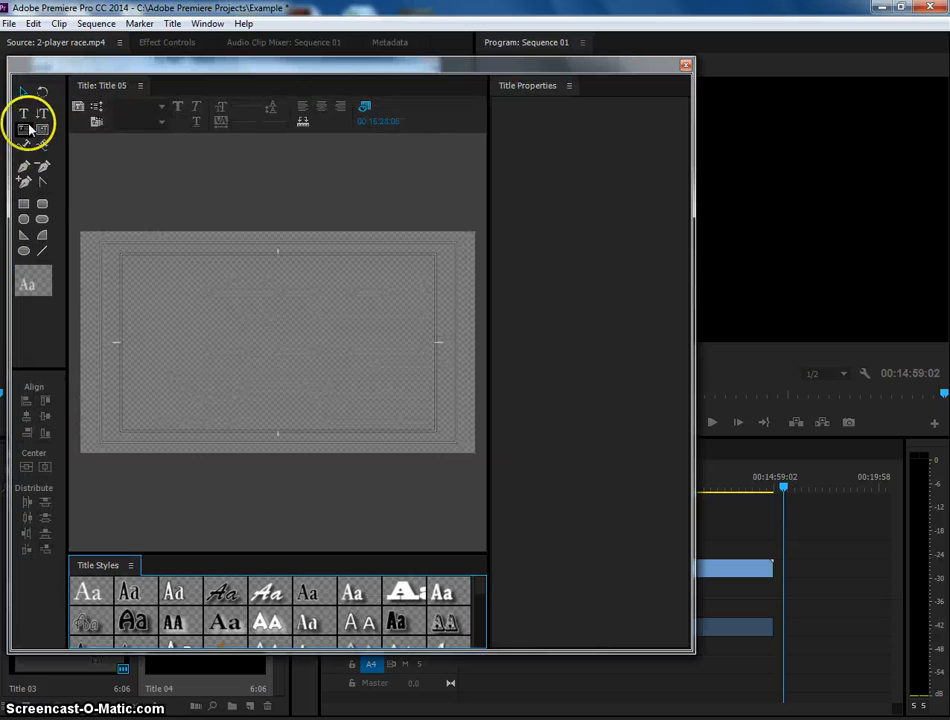
Add "Director:" and "Producer:" credit lines with the person's name, separated by a blank line, in the white Adobe Garamond Bold style
{"action": "left_click", "coordinate": [23, 113]}
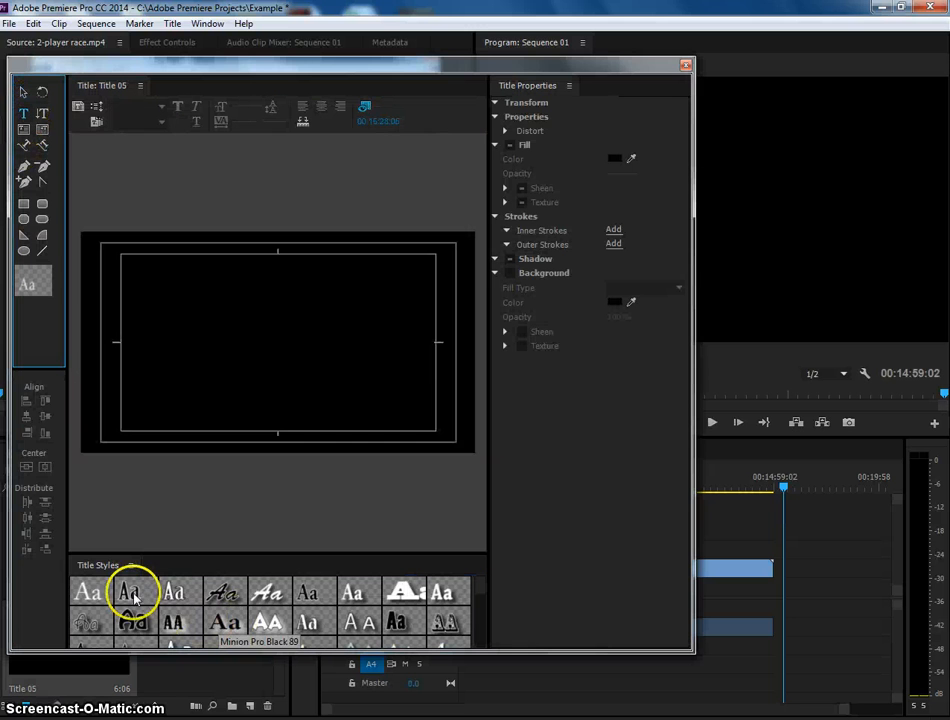
{"action": "left_click", "coordinate": [355, 595]}
{"action": "left_click", "coordinate": [158, 285]}
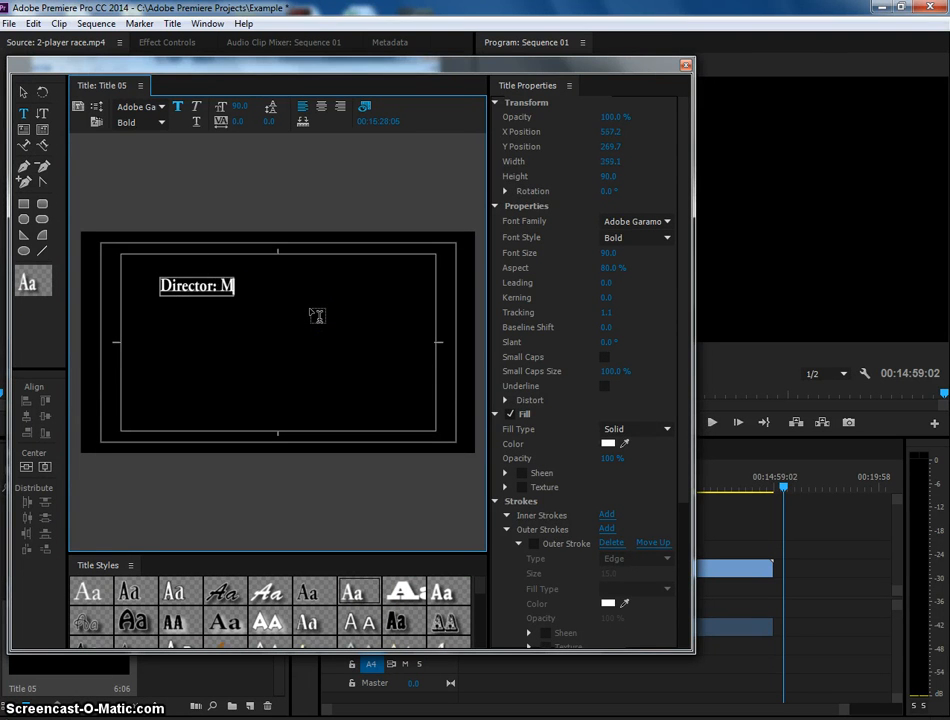
{"action": "type", "text": "Director: Mr. Powell"}
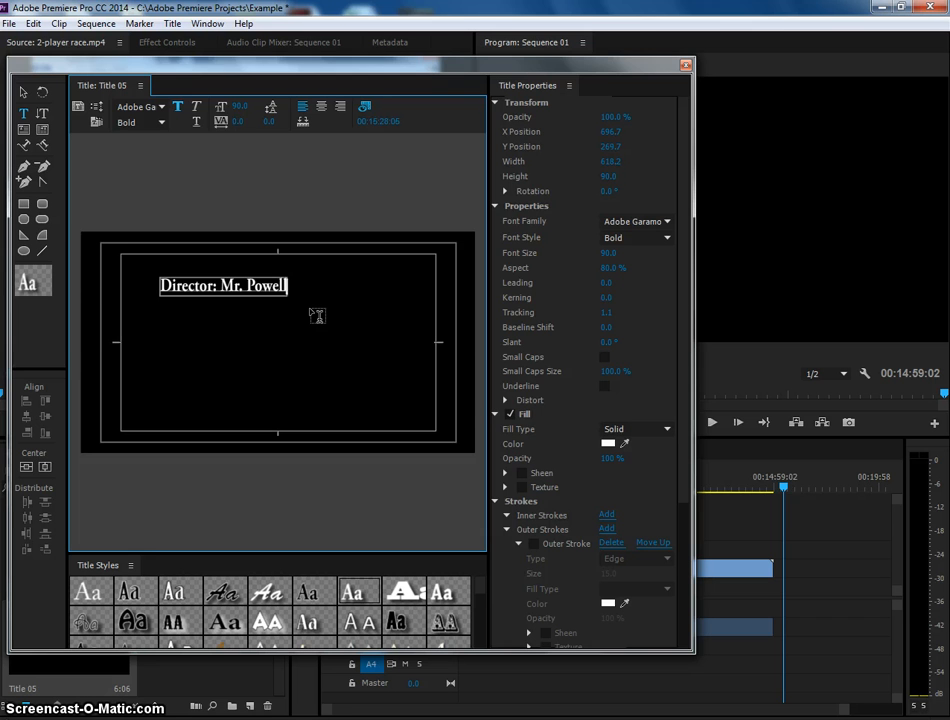
{"action": "key", "text": "Return"}
{"action": "type", "text": "Produc"}
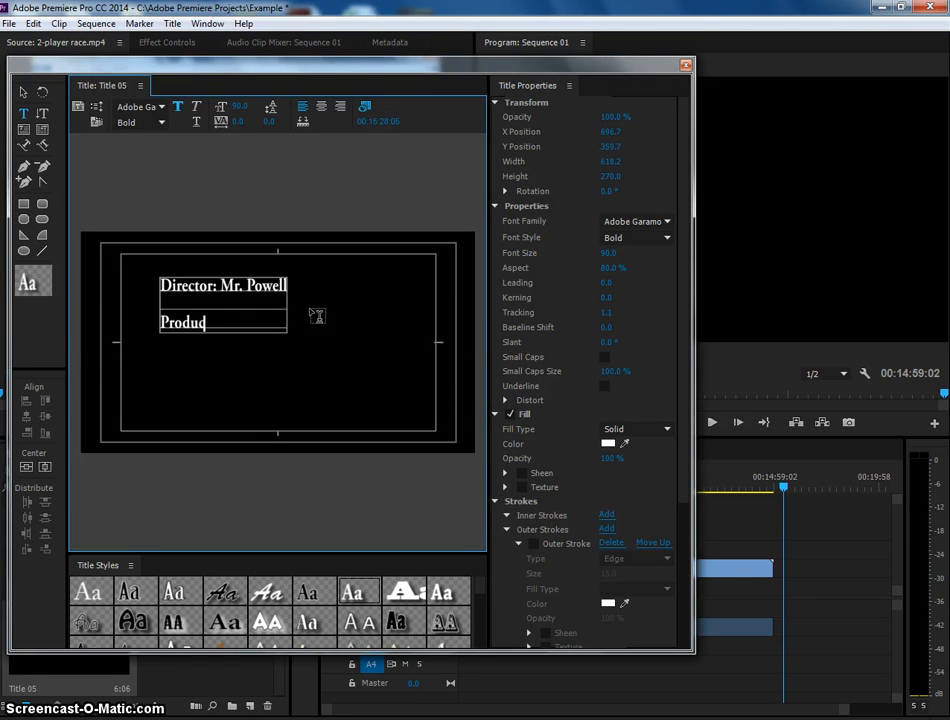
{"action": "type", "text": "er: Mr."}
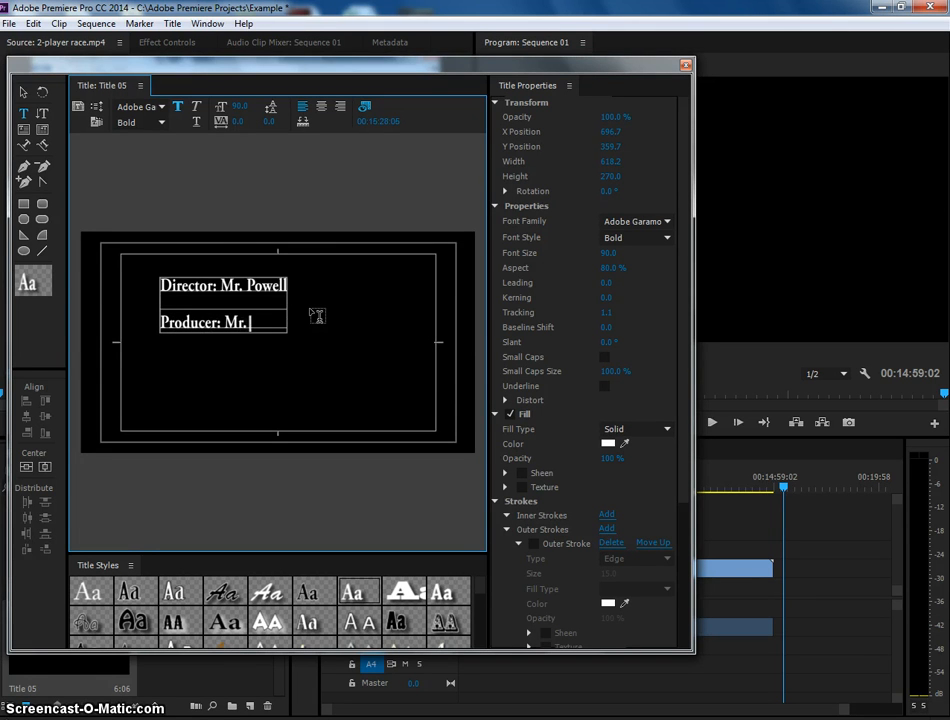
{"action": "type", "text": " Powell"}
{"action": "left_click", "coordinate": [314, 312]}
Move the credits text slightly down and left in the title frame, deselect it and close the title
{"action": "left_click", "coordinate": [27, 96]}
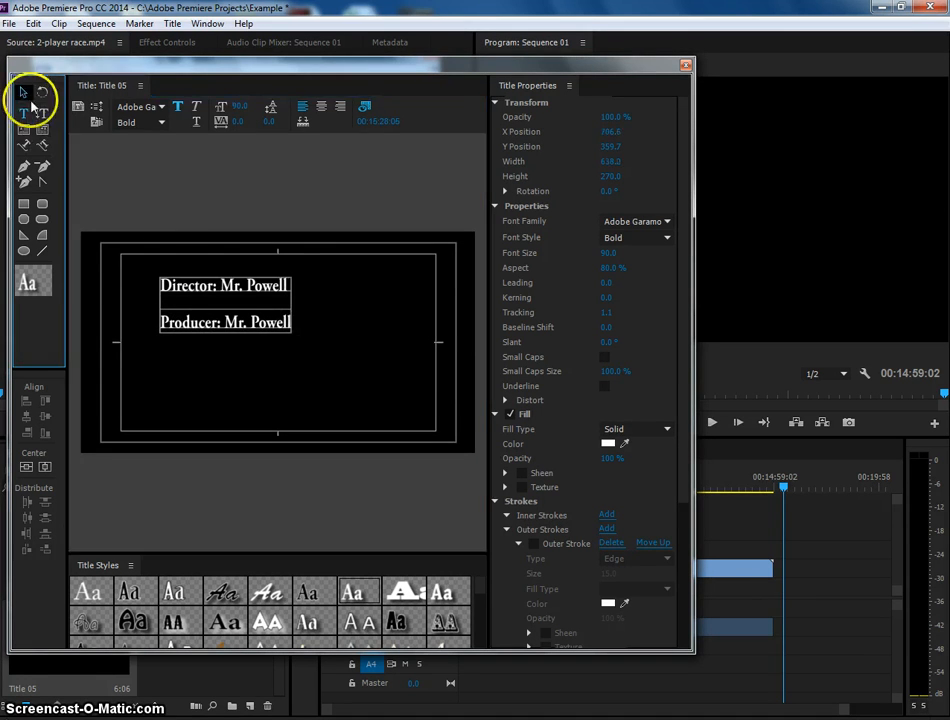
{"action": "left_click_drag", "start_coordinate": [226, 285], "coordinate": [208, 300]}
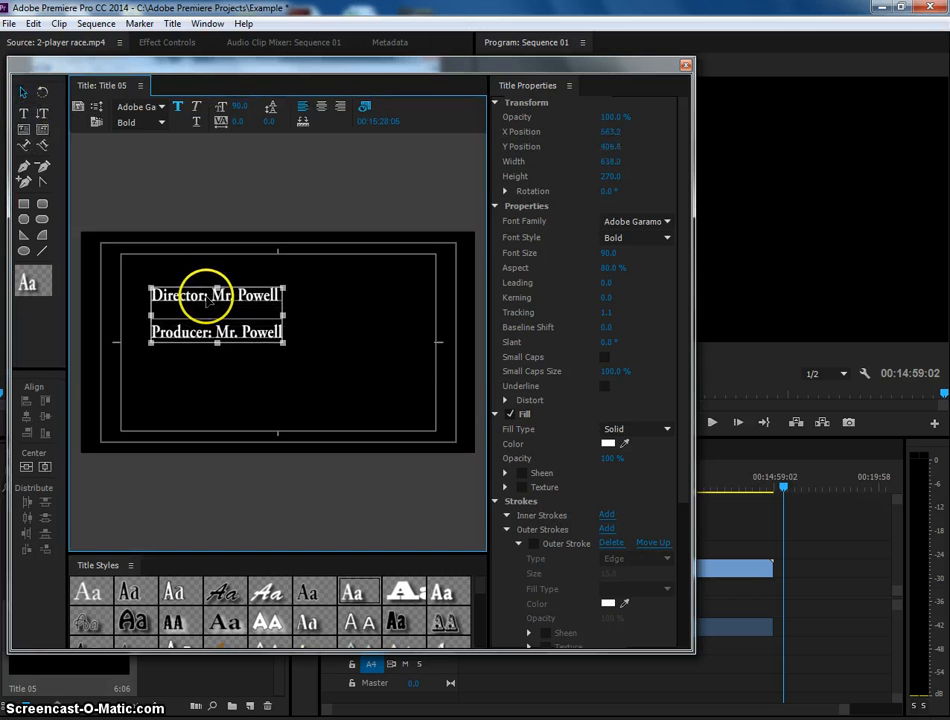
{"action": "left_click", "coordinate": [382, 371]}
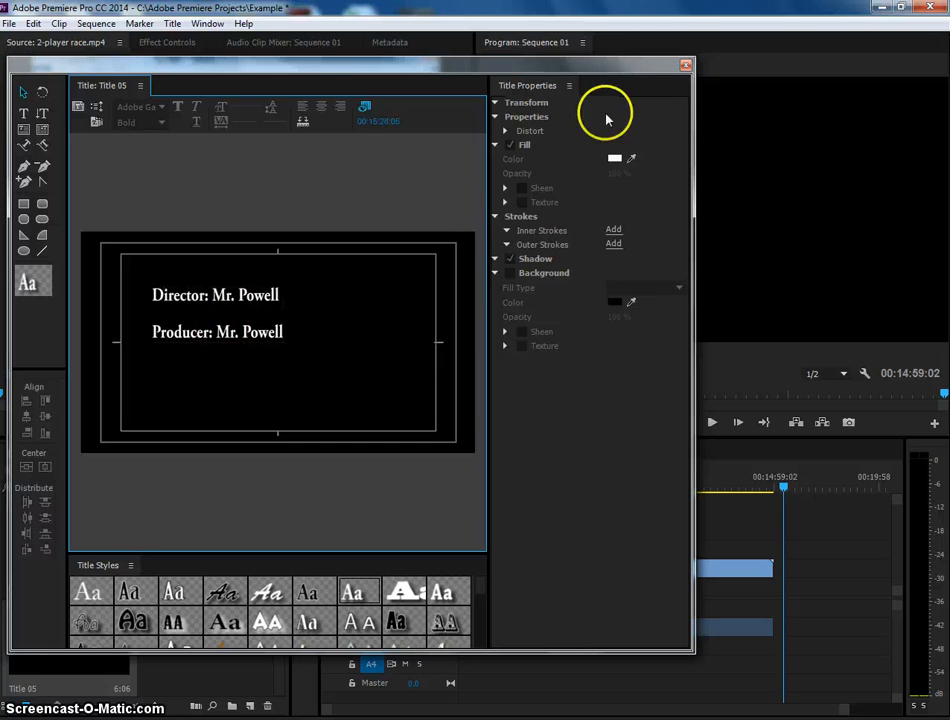
{"action": "left_click", "coordinate": [686, 66]}
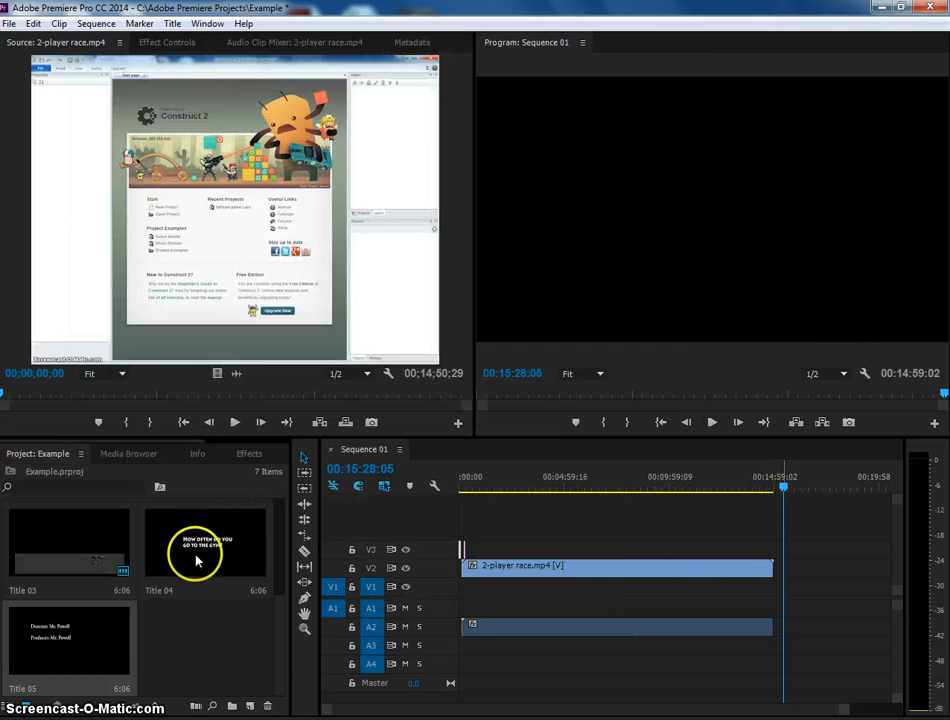
Place Title 05 on track V3 directly after the end of the video clip and return the playhead to 00:00:00:00
{"action": "left_click_drag", "start_coordinate": [84, 641], "coordinate": [775, 560]}
{"action": "left_click_drag", "start_coordinate": [780, 483], "coordinate": [418, 509]}
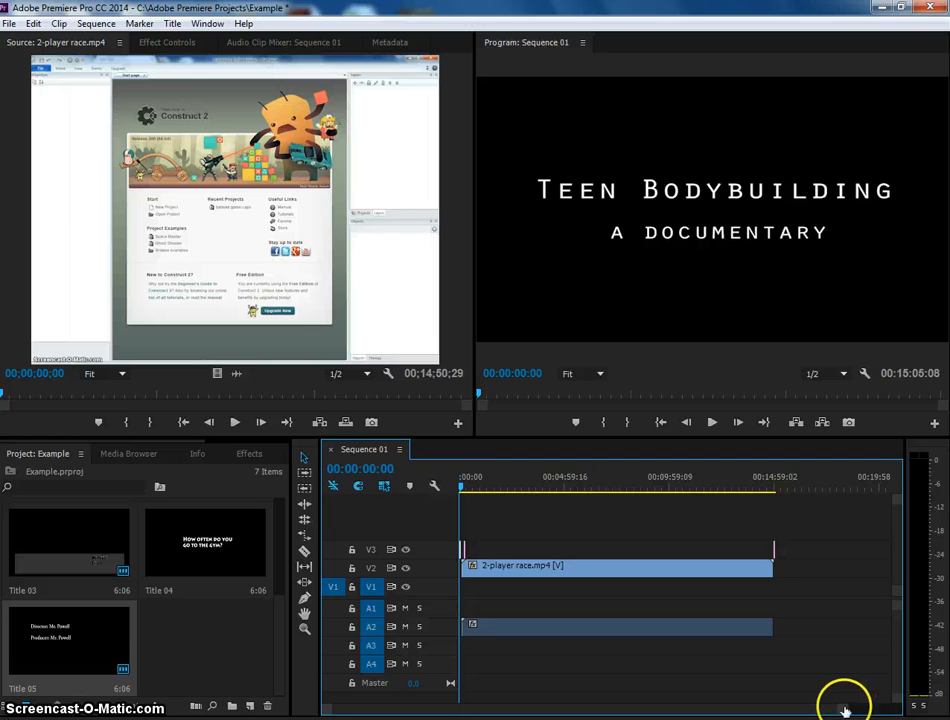
{"action": "left_click_drag", "start_coordinate": [845, 711], "coordinate": [746, 707]}
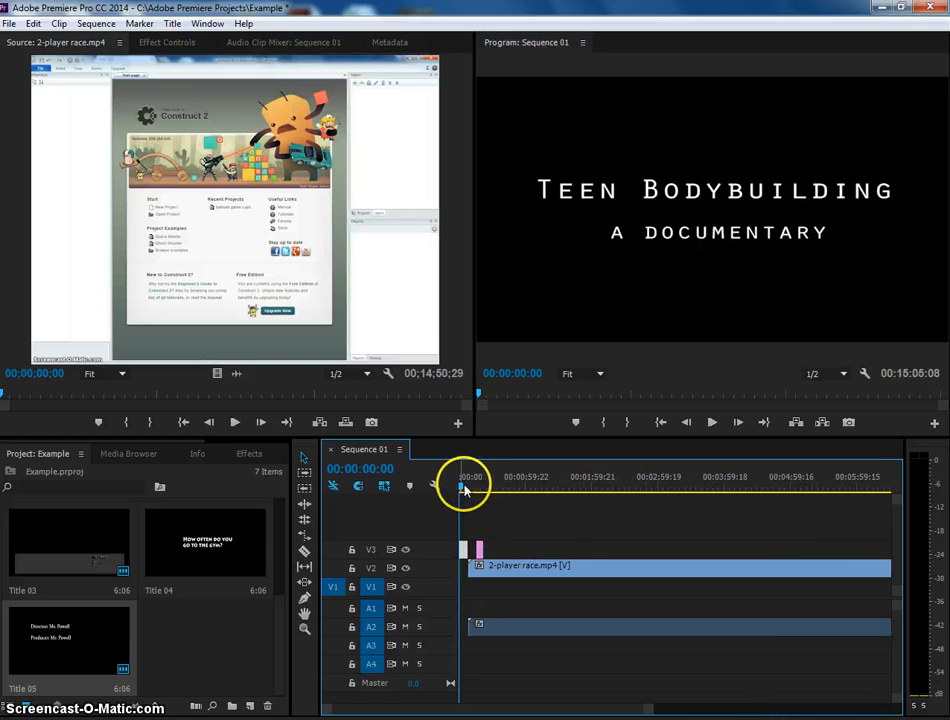
{"action": "mouse_move", "coordinate": [463, 489]}
{"action": "left_mouse_down"}
{"action": "mouse_move", "coordinate": [491, 490]}
{"action": "mouse_move", "coordinate": [459, 493]}
{"action": "left_mouse_up"}
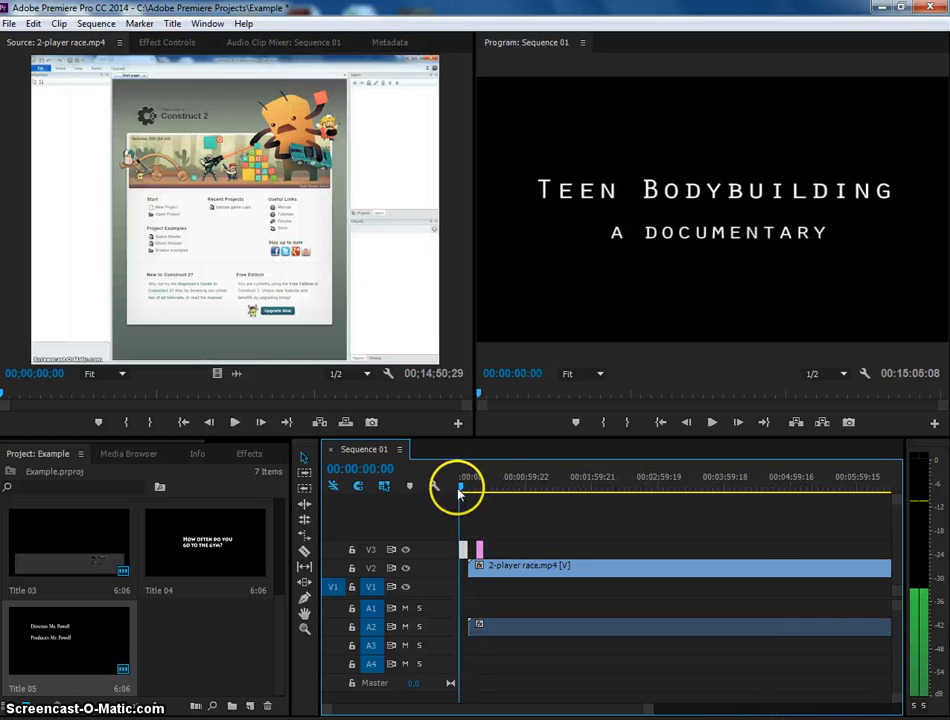
Save the project and open the media export settings for Sequence 01
{"action": "left_click", "coordinate": [9, 24]}
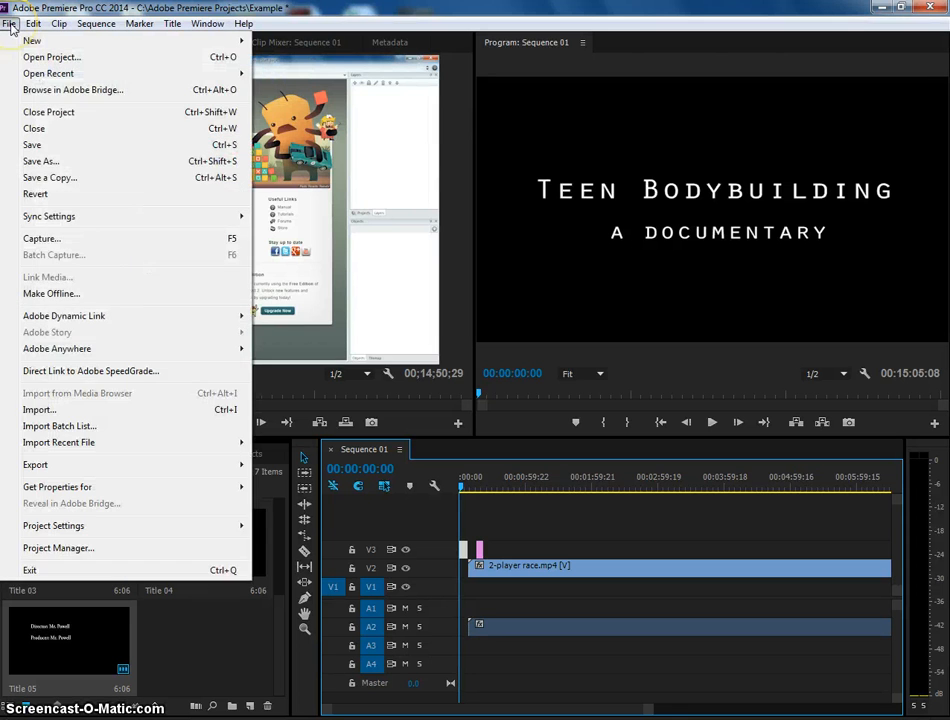
{"action": "left_click", "coordinate": [68, 148]}
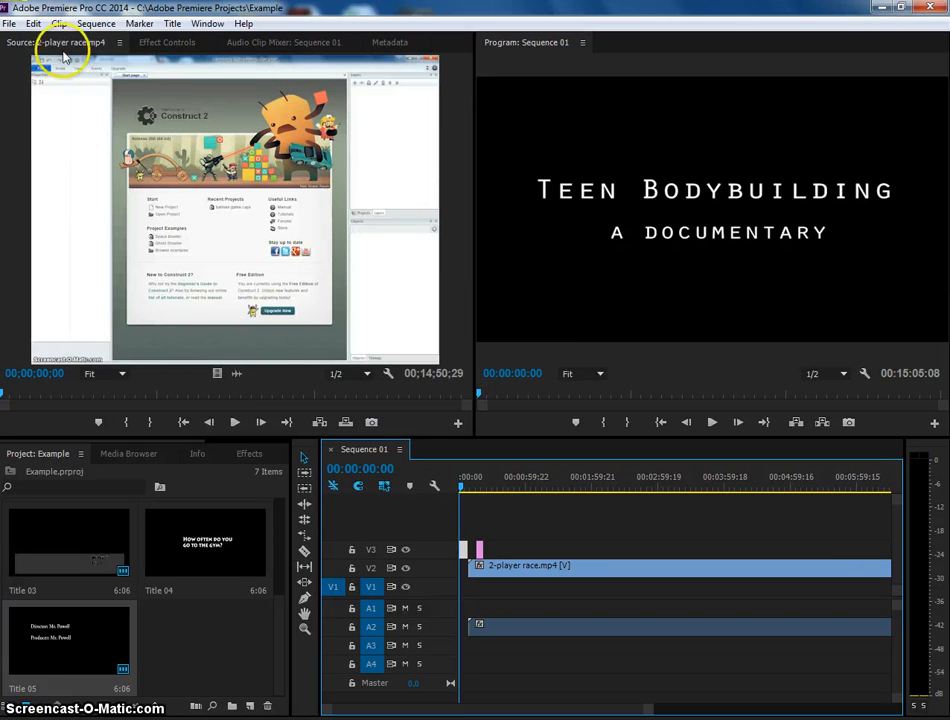
{"action": "left_click", "coordinate": [10, 24]}
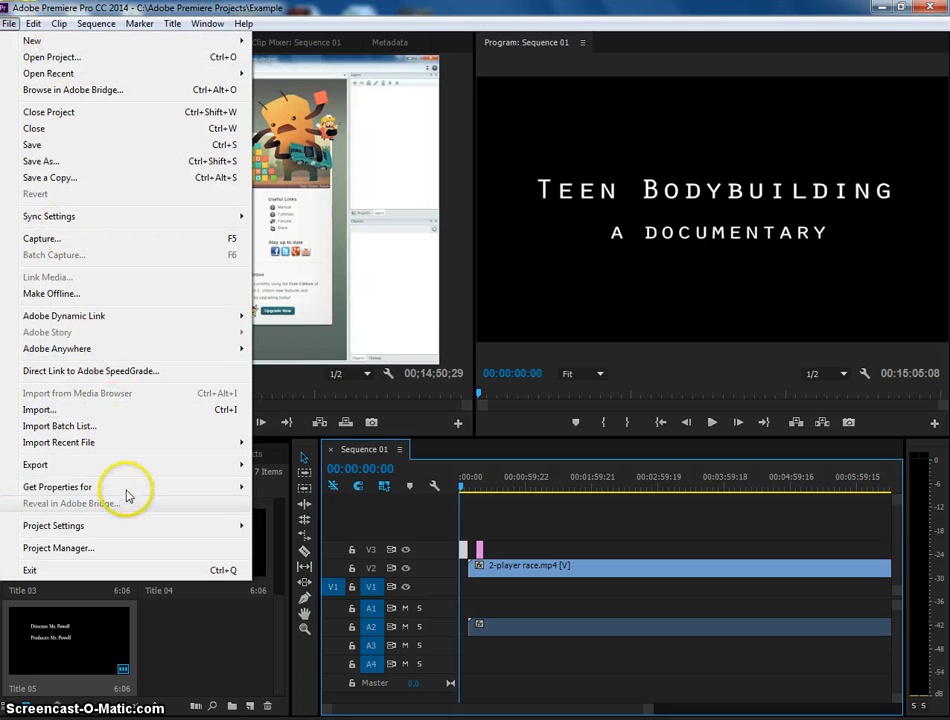
{"action": "mouse_move", "coordinate": [127, 474]}
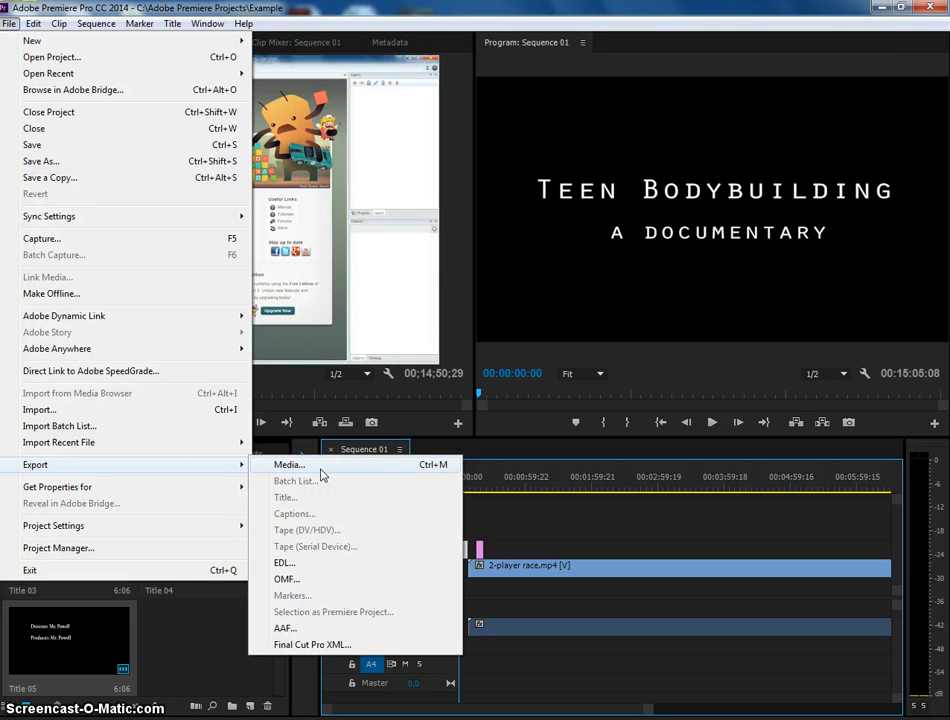
{"action": "left_click", "coordinate": [320, 469]}
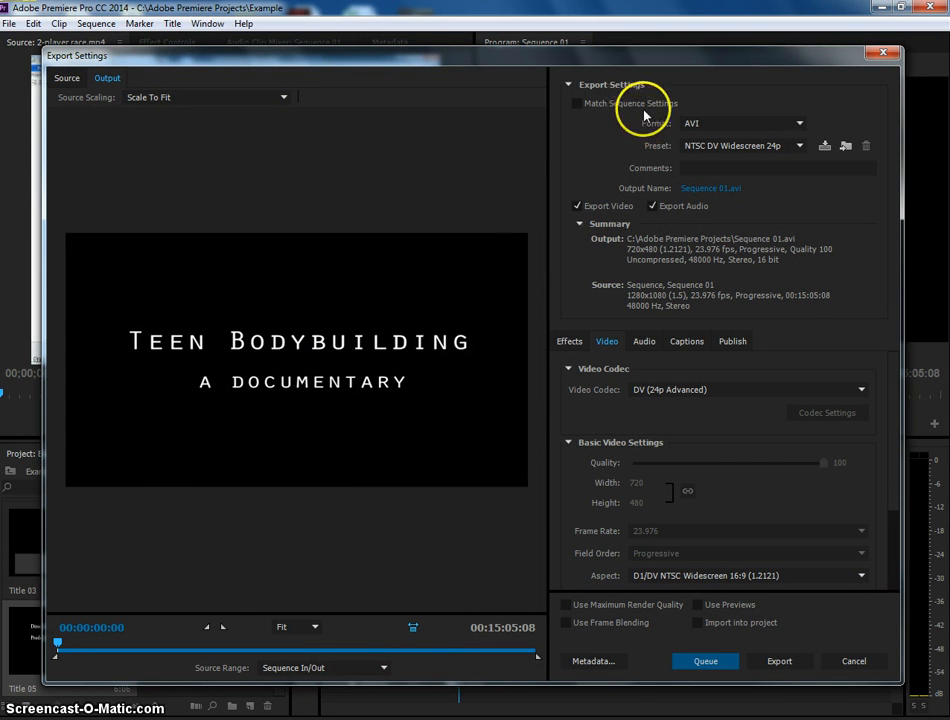
Match the export to the sequence settings, check the output save location without changing it, and export the sequence as Sequence 01.MXF
{"action": "left_click", "coordinate": [577, 104]}
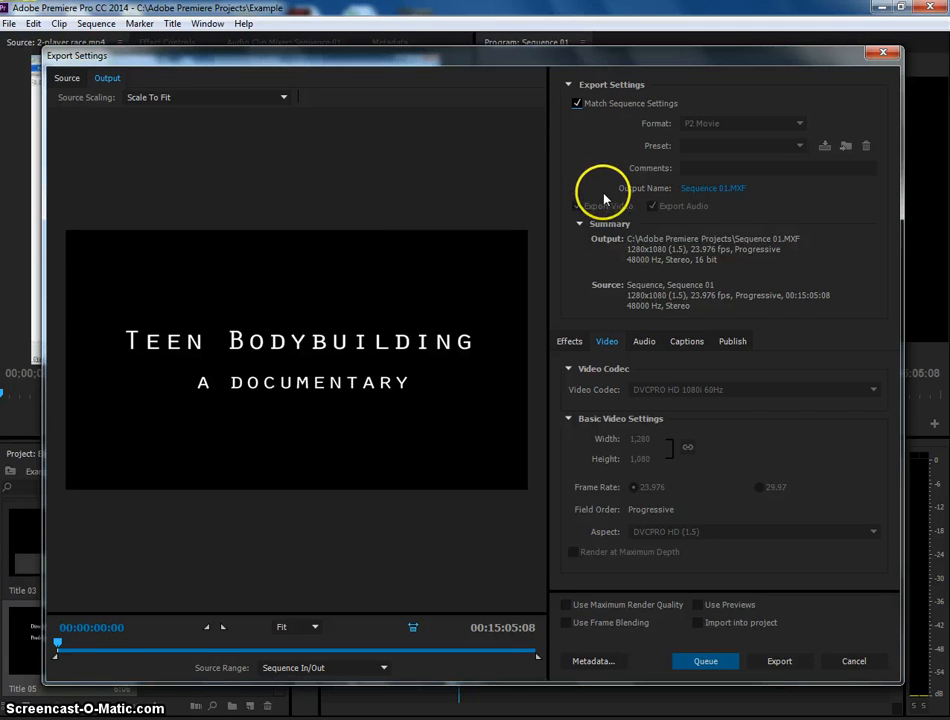
{"action": "left_click", "coordinate": [703, 189]}
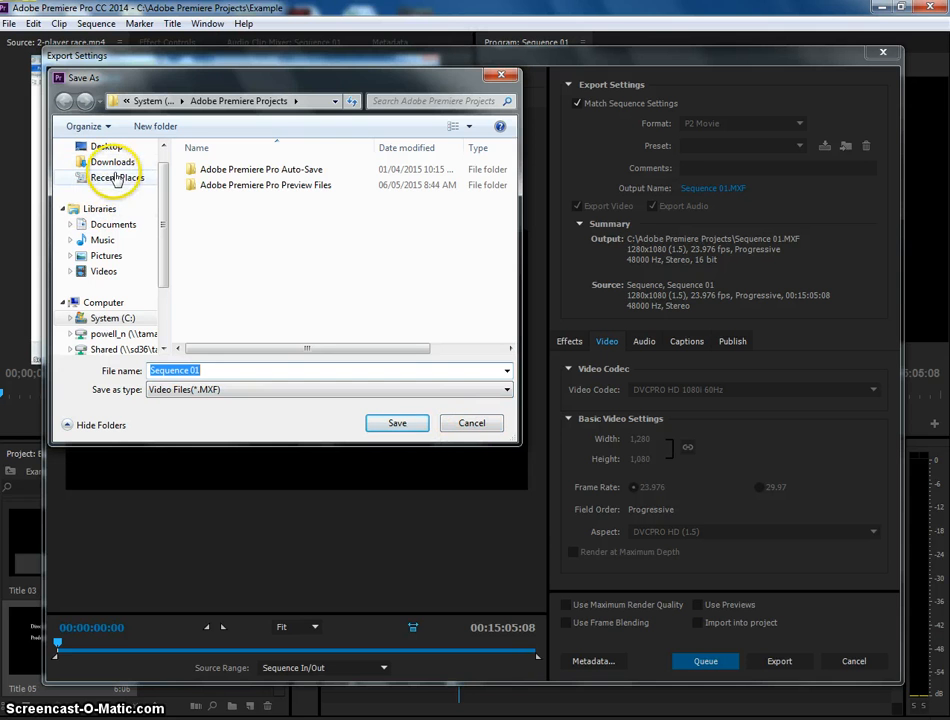
{"action": "left_click", "coordinate": [470, 428]}
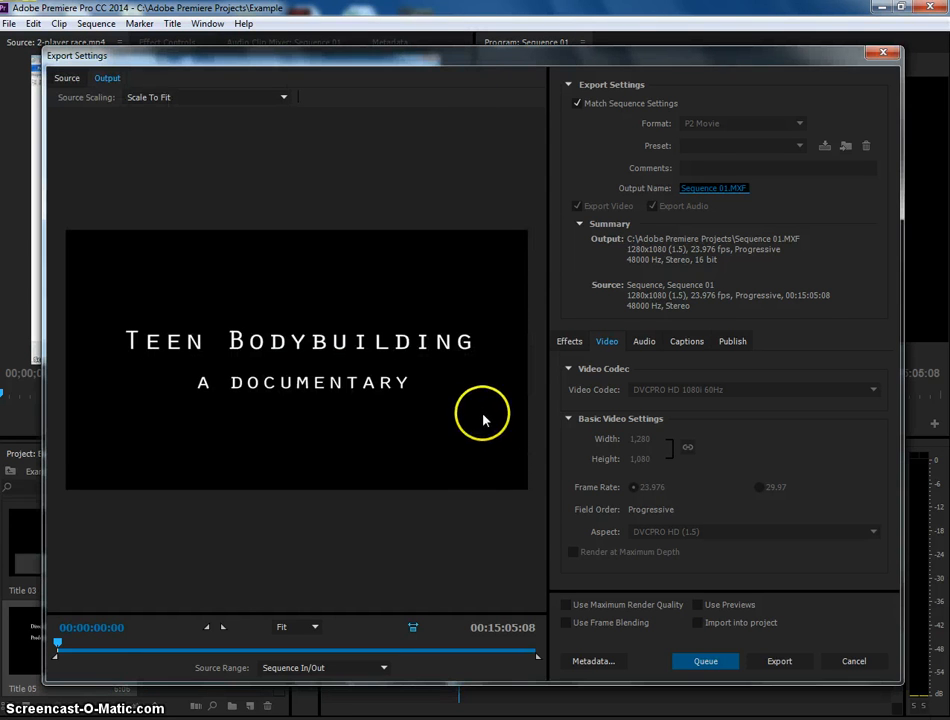
{"action": "left_click", "coordinate": [783, 662]}
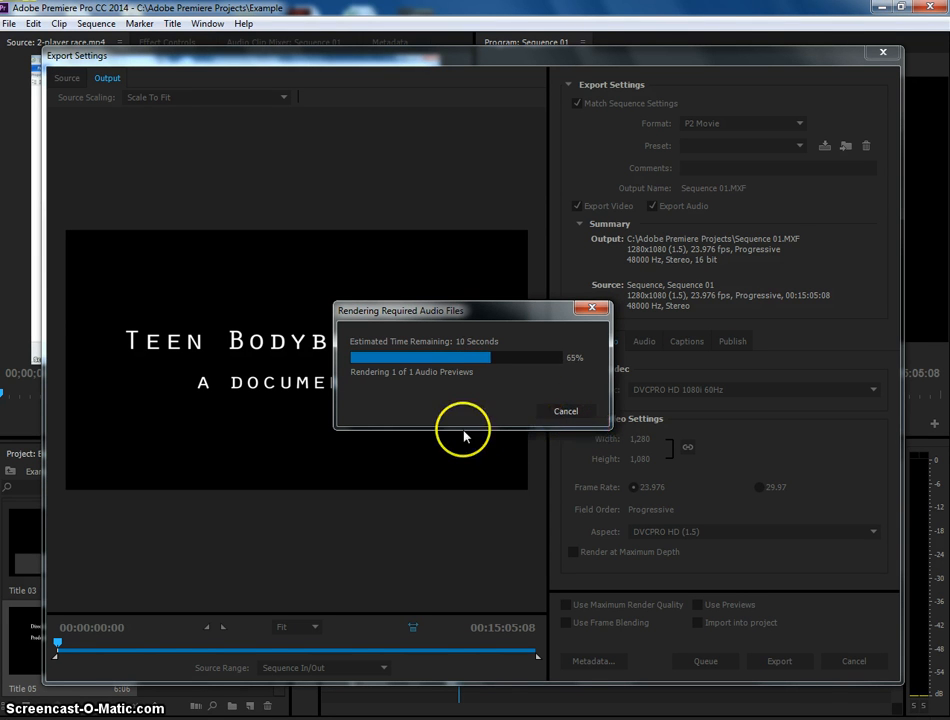
{"action": "left_click", "coordinate": [32, 415]}
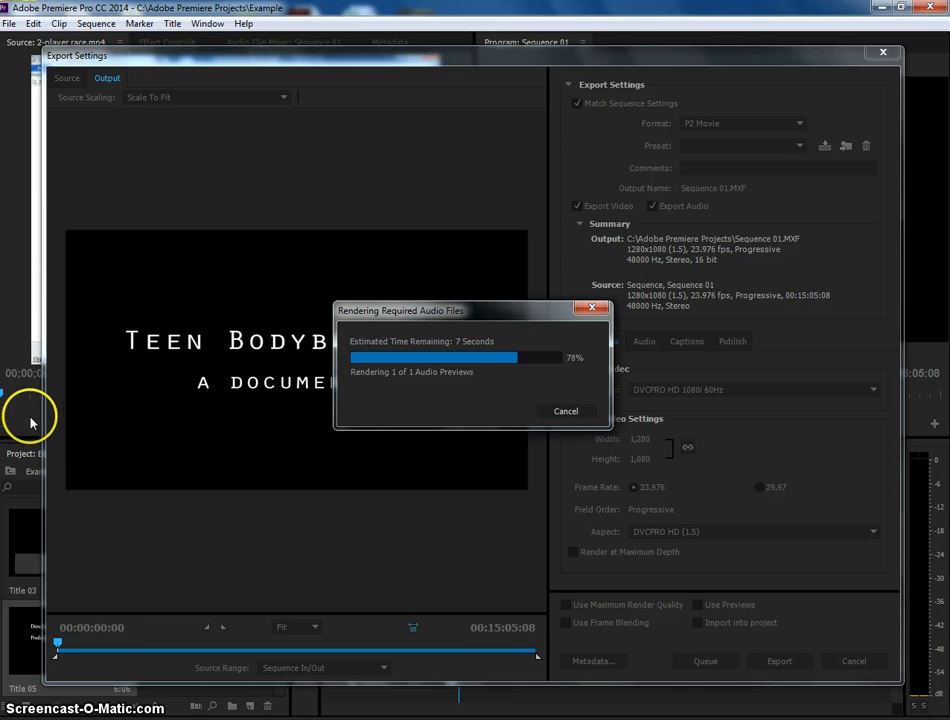